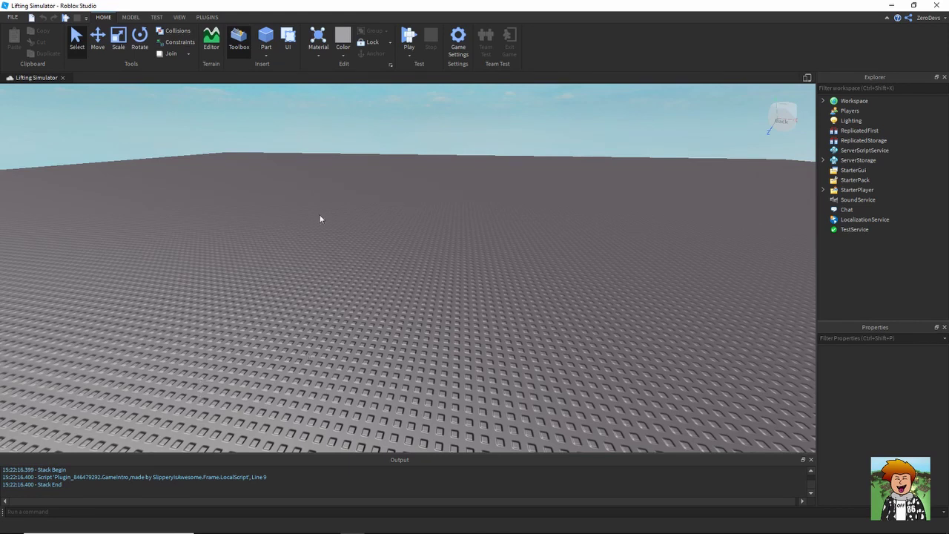
Step: Insert the ZeroDevs Simulator Kit from My Models in the Toolbox
click(239, 41)
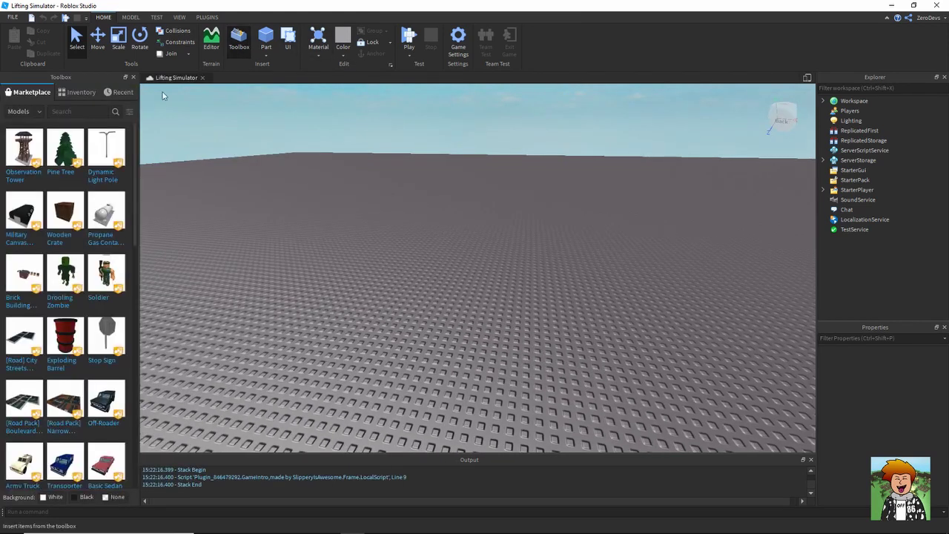
click(72, 95)
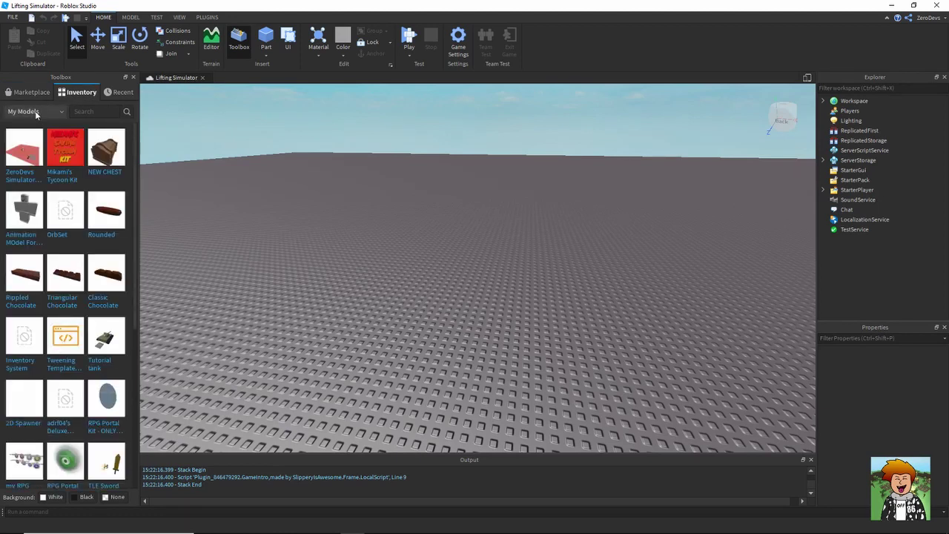
click(24, 148)
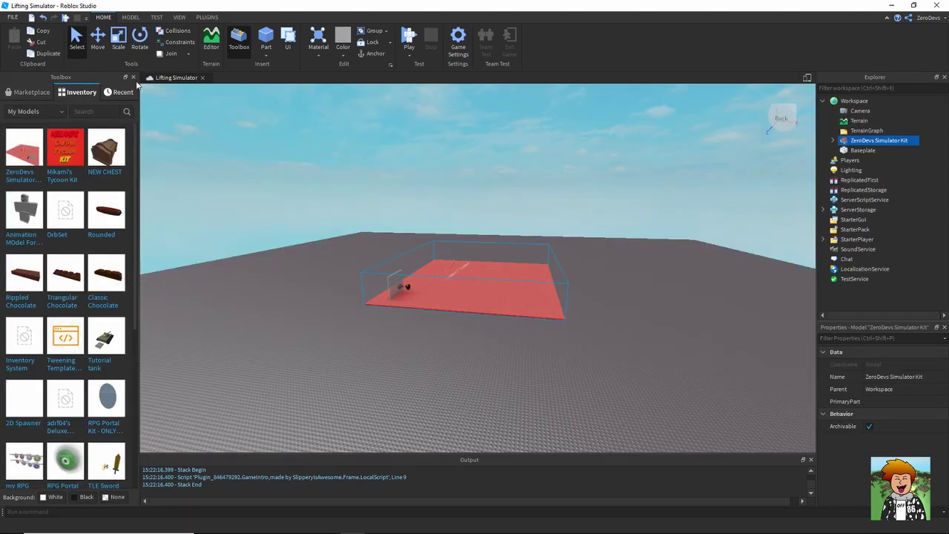
click(133, 77)
Step: Orbit and zoom the camera around the kit's red-floored area
click(593, 356)
scroll(593, 356, up, 3)
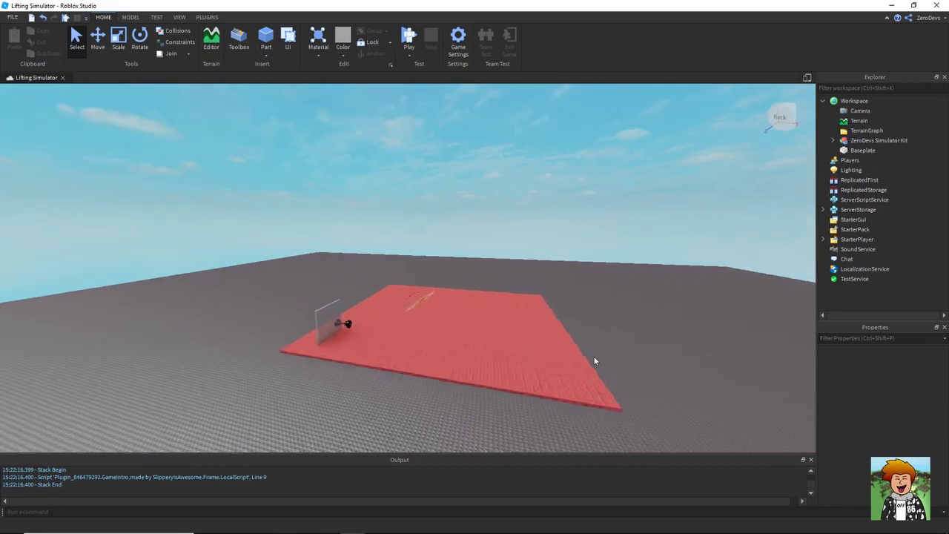
scroll(594, 356, up, 2)
scroll(593, 356, up, 2)
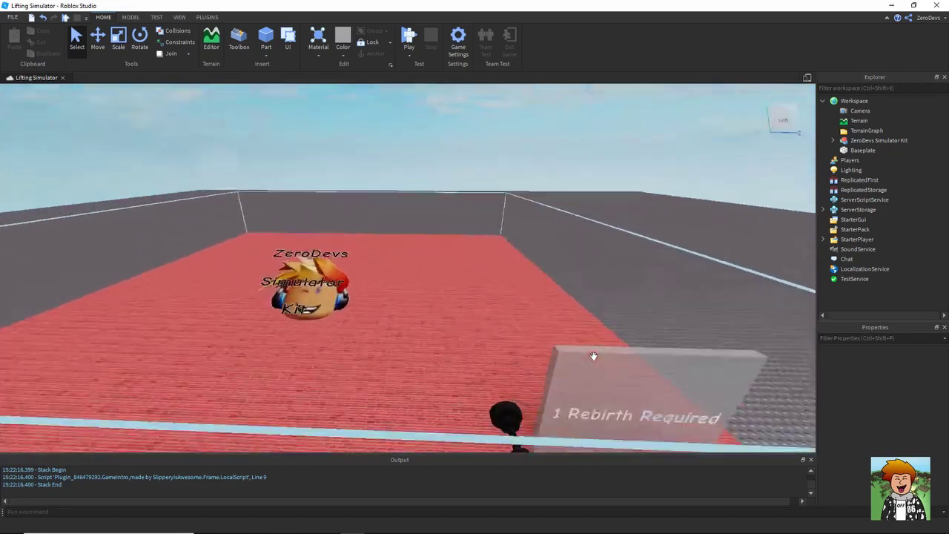
right_drag(594, 356, 594, 357)
scroll(594, 362, down, 3)
scroll(594, 357, down, 2)
scroll(513, 282, up, 5)
right_drag(514, 282, 513, 282)
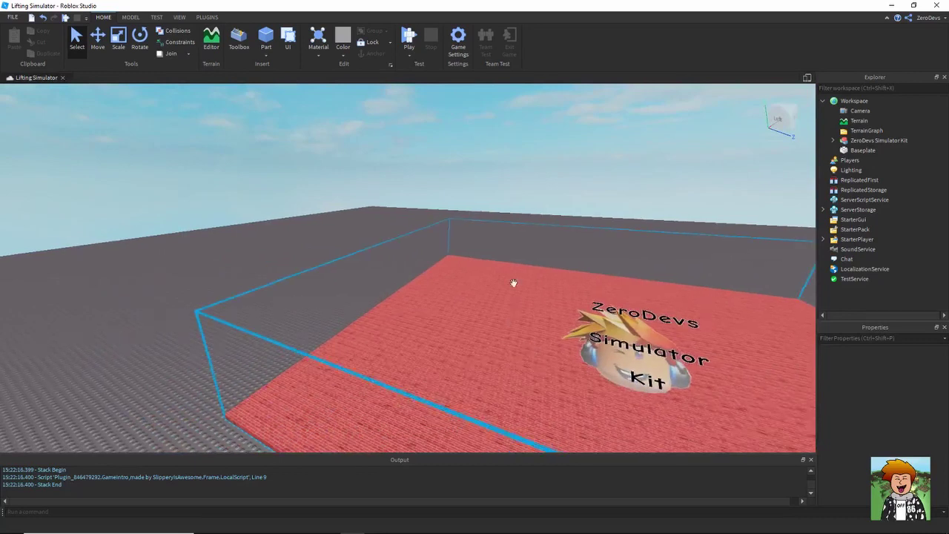
scroll(513, 283, down, 3)
scroll(371, 235, down, 2)
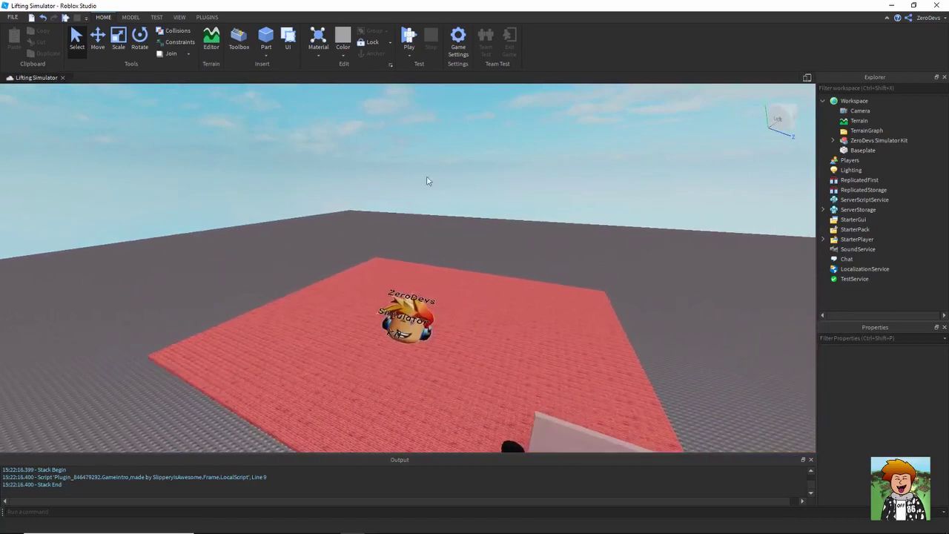
scroll(530, 384, up, 3)
scroll(573, 302, up, 2)
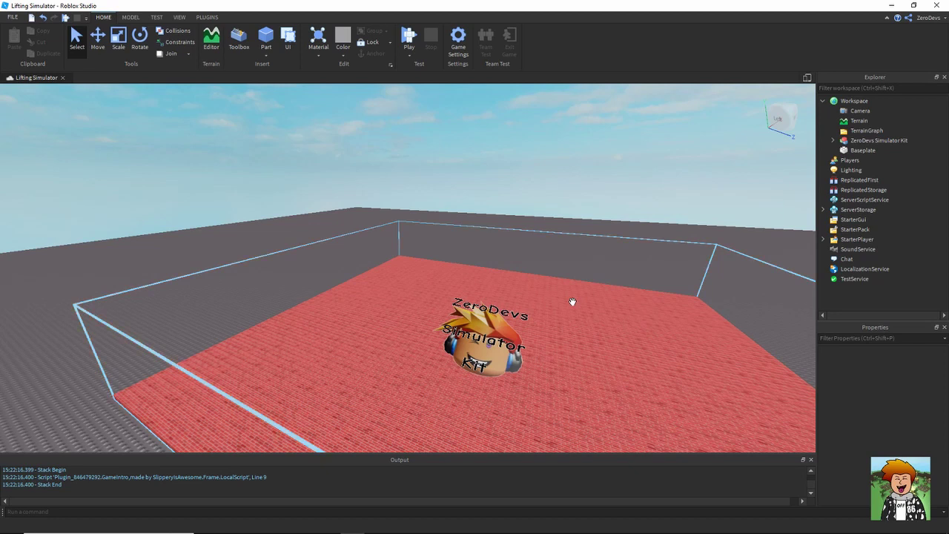
Step: Select the ZeroDevs Simulator Kit, frame it, and ungroup it with Ctrl+U
click(497, 191)
click(465, 313)
key(f)
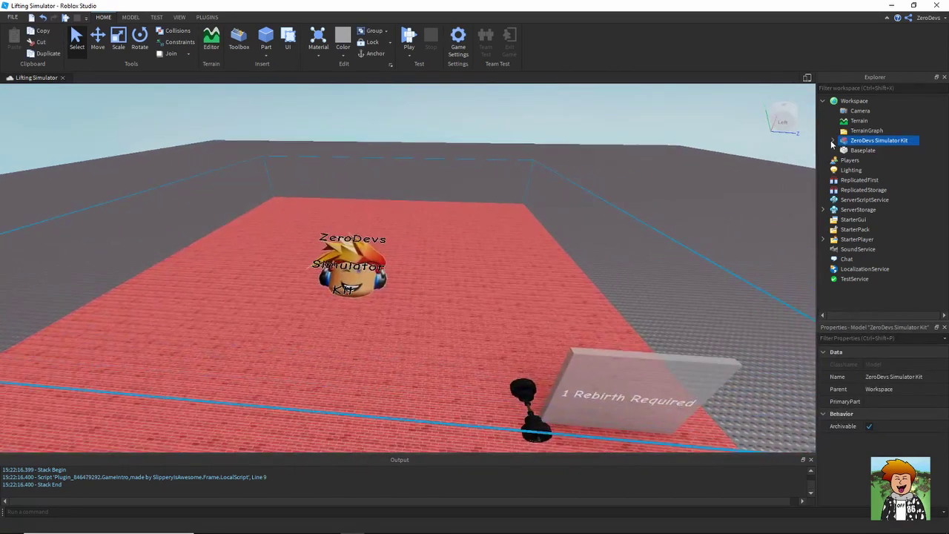
click(833, 140)
key(ctrl+u)
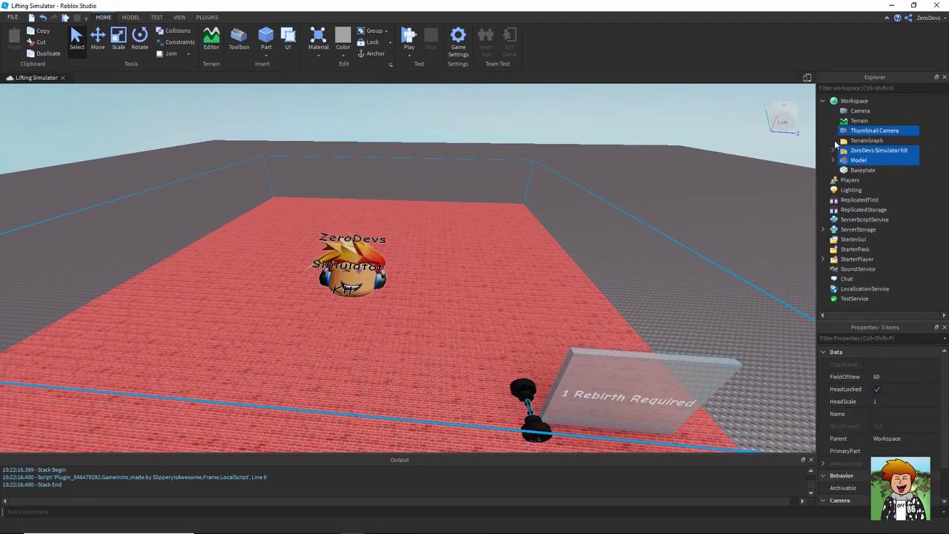
Step: Delete the Thumbnail Camera and the Model holding the red floor and head
click(843, 136)
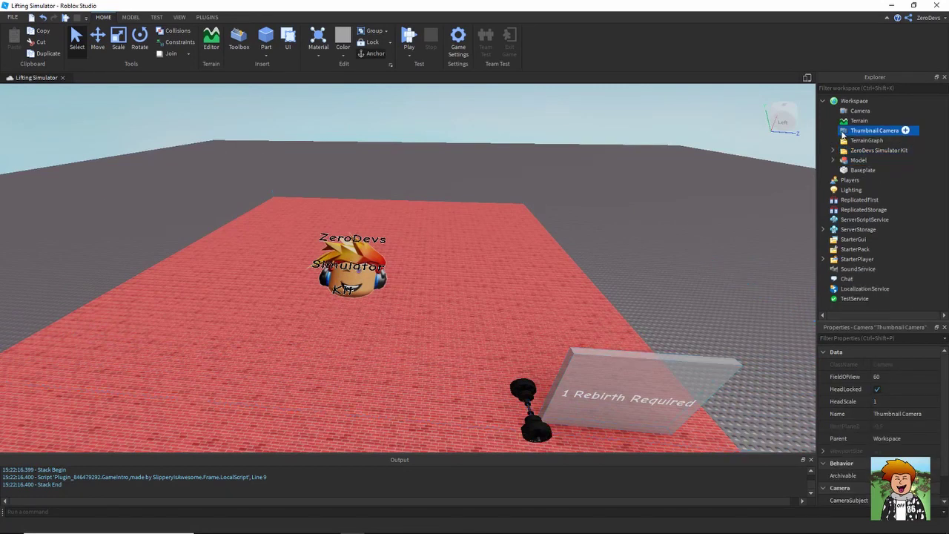
key(F2)
key(BackSpace)
key(Escape)
key(Delete)
click(860, 150)
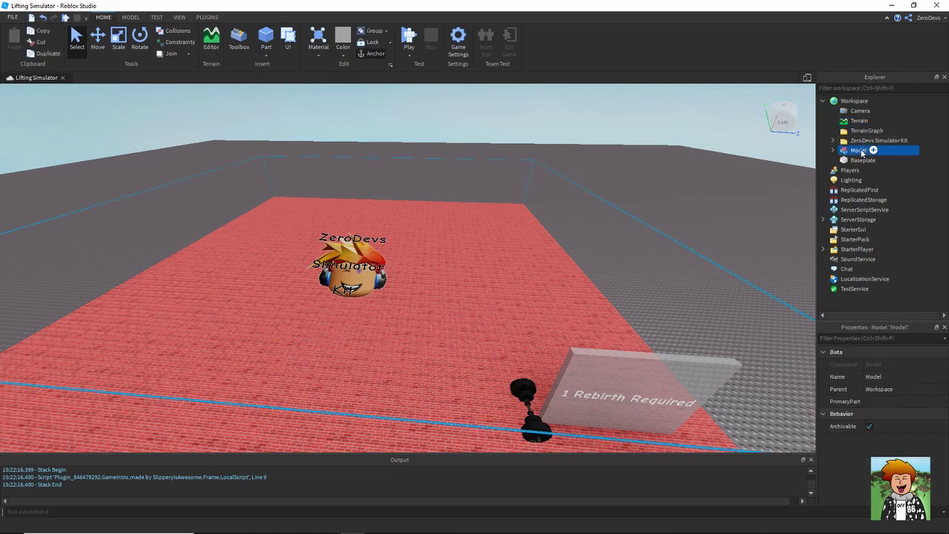
key(Delete)
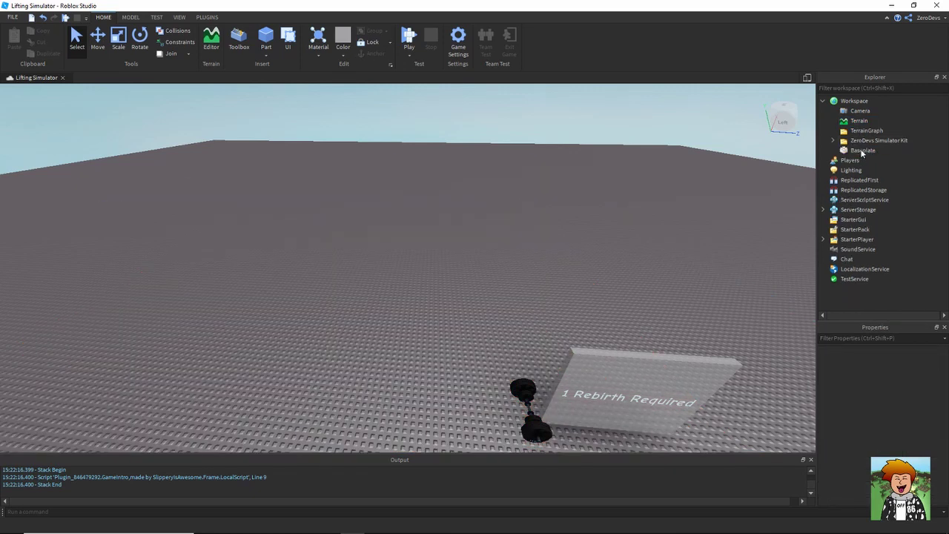
Step: Orbit toward the rebirth door sign and expand the kit folder
click(862, 150)
click(614, 246)
right_drag(620, 251, 353, 296)
scroll(668, 290, up, 5)
click(834, 141)
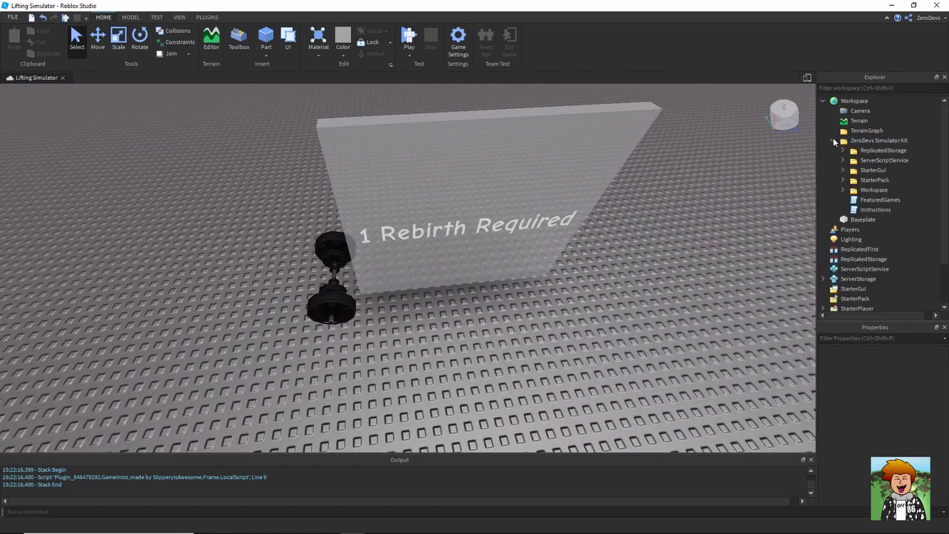
Step: Open the Instructions script and read through its lines
double_click(876, 210)
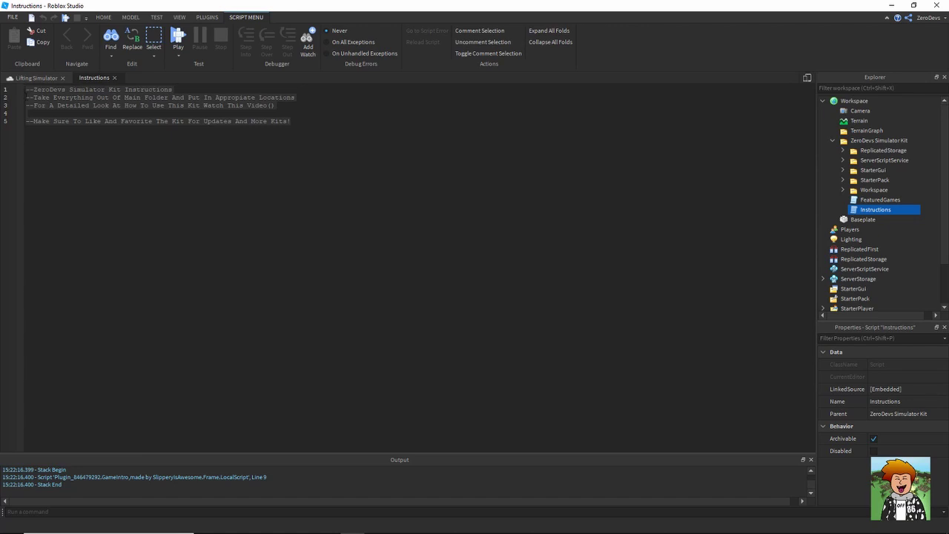
drag(27, 89, 27, 113)
key(Right)
drag(27, 113, 27, 89)
drag(291, 121, 27, 112)
click(252, 156)
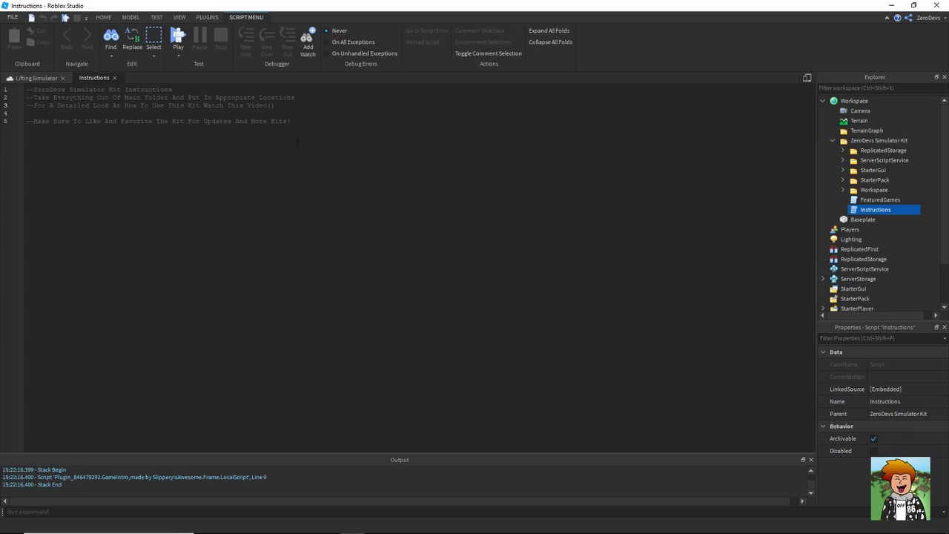
Step: Open and read the FeaturedGames script, then return to the place view
click(37, 78)
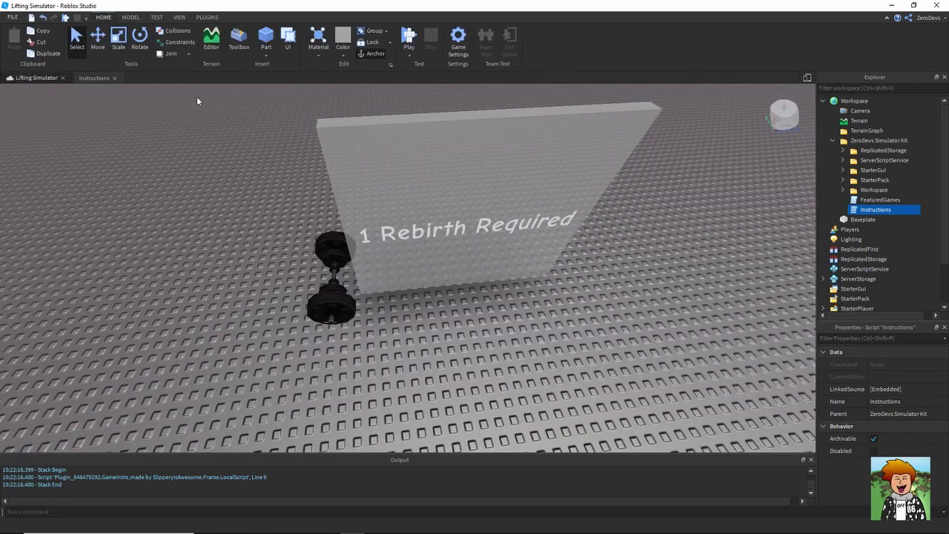
double_click(880, 199)
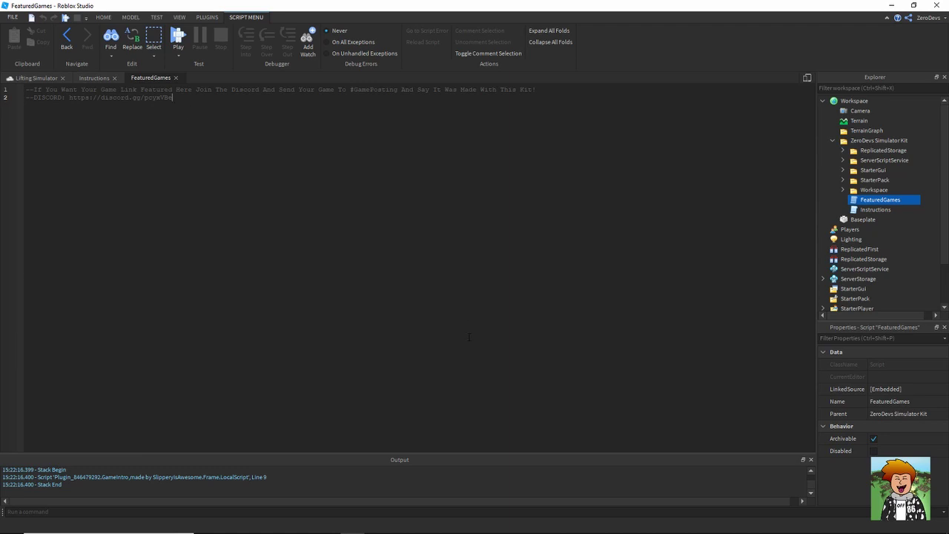
click(35, 79)
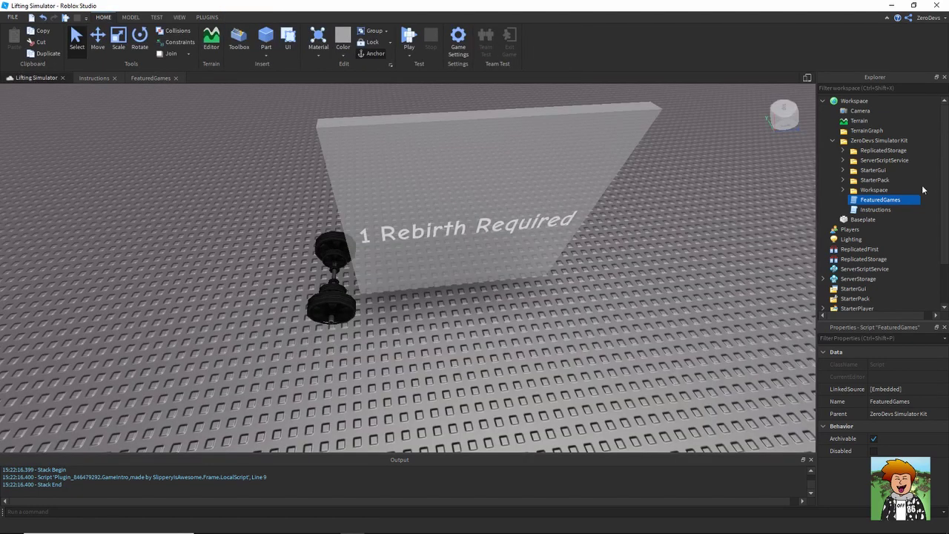
Step: Move the Items and RemoteEvents folders into the main ReplicatedStorage
scroll(848, 136, down, 1)
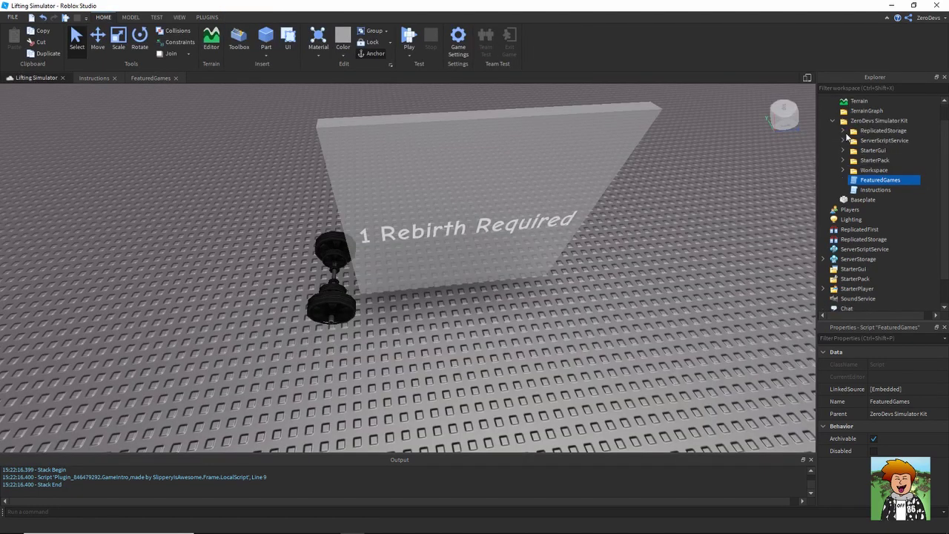
click(853, 133)
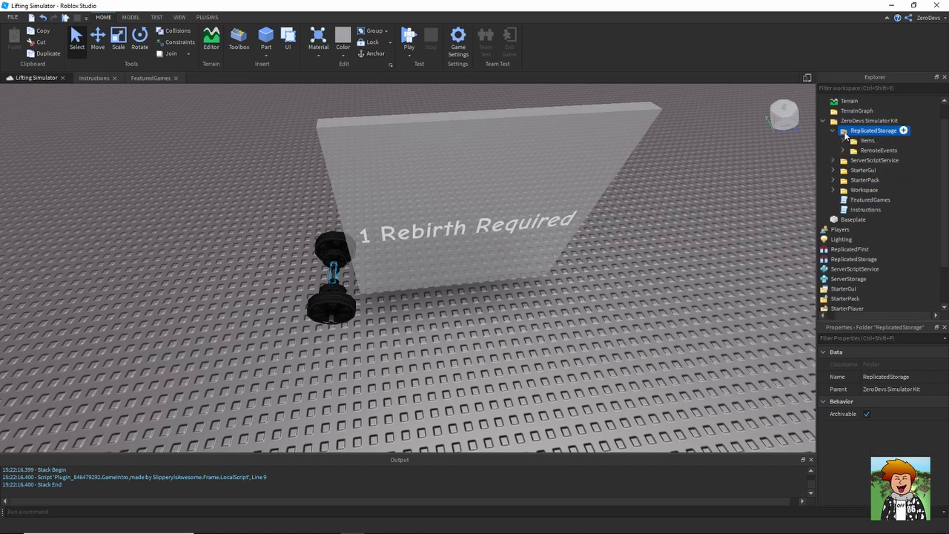
drag(879, 149, 881, 143)
ctrl+click(861, 143)
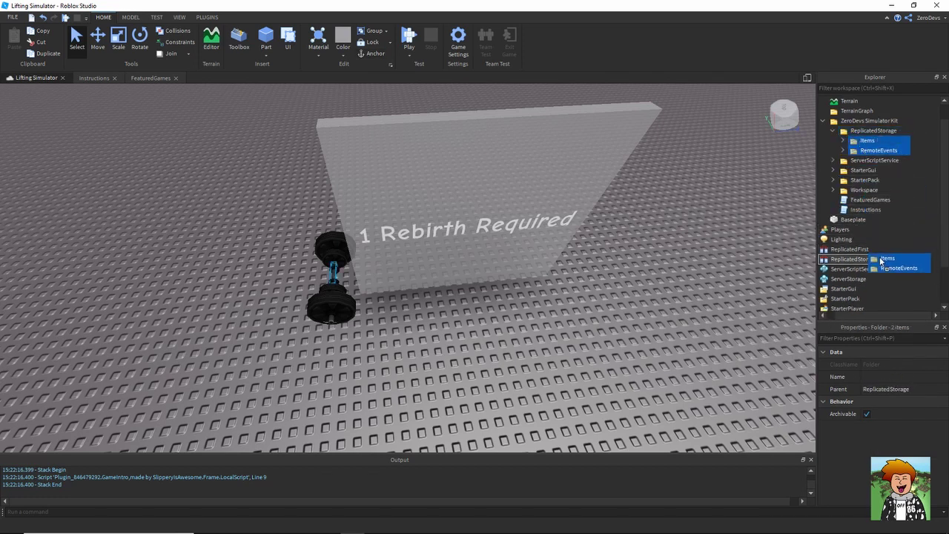
drag(861, 144, 861, 260)
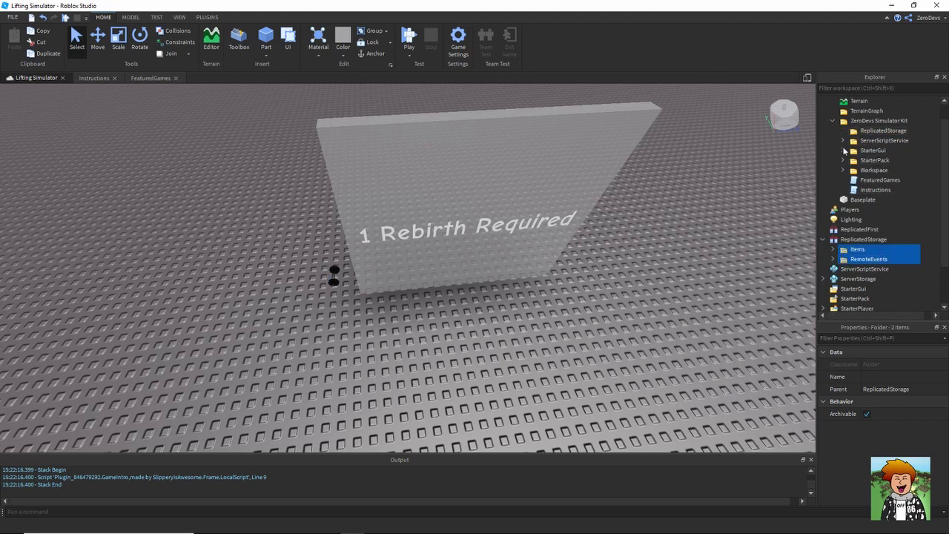
Step: Move the kit's four server scripts into the main ServerScriptService
click(843, 150)
click(843, 111)
click(882, 140)
shift+click(881, 170)
mouse_move(881, 170)
mouse_down()
mouse_move(879, 160)
mouse_move(882, 239)
mouse_up()
Step: Move the Inventory, Main and Rebirth GUIs into StarterGui
scroll(882, 193, up, 2)
click(882, 150)
shift+click(880, 169)
mouse_move(880, 170)
mouse_down()
mouse_move(874, 150)
mouse_move(870, 250)
mouse_up()
Step: Move the Weight tool into the main StarterPack
scroll(870, 223, up, 5)
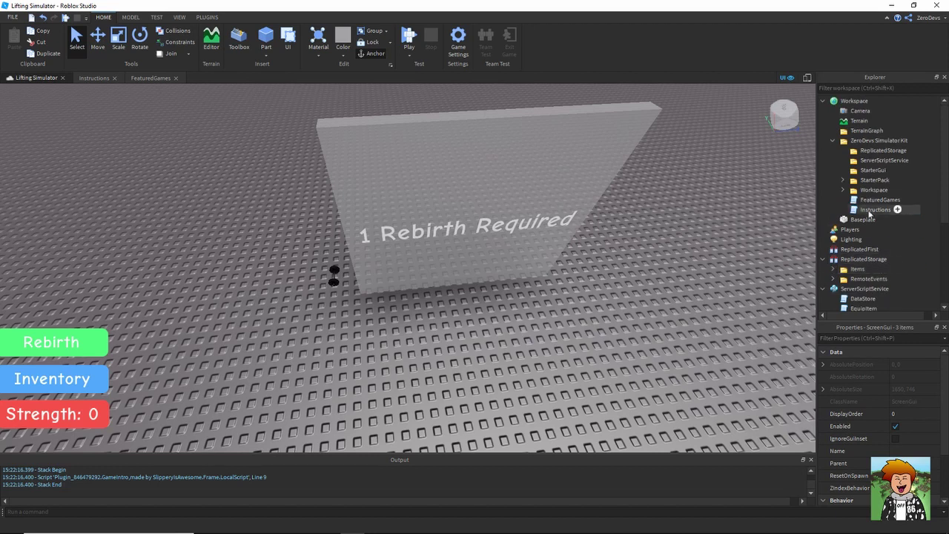
click(869, 180)
click(844, 180)
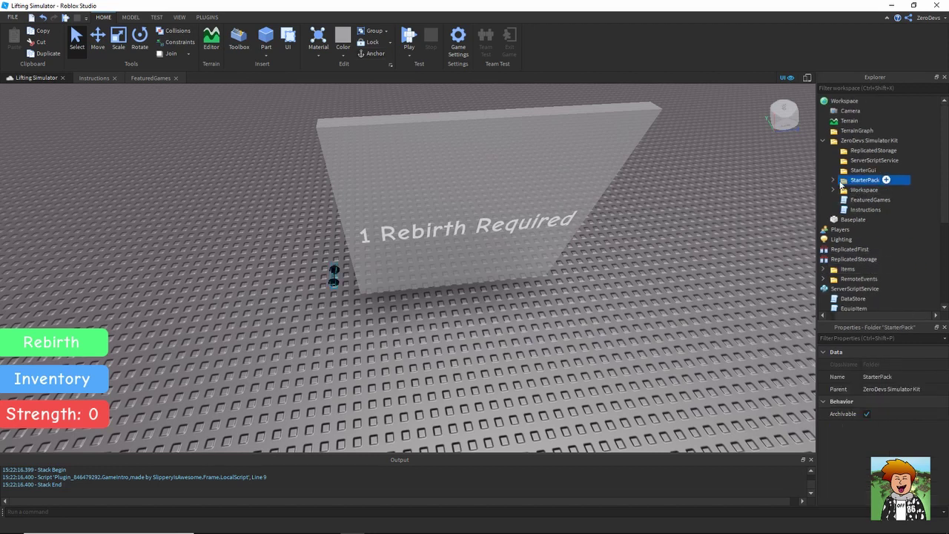
mouse_move(869, 189)
mouse_down()
mouse_move(864, 161)
mouse_move(847, 252)
mouse_up()
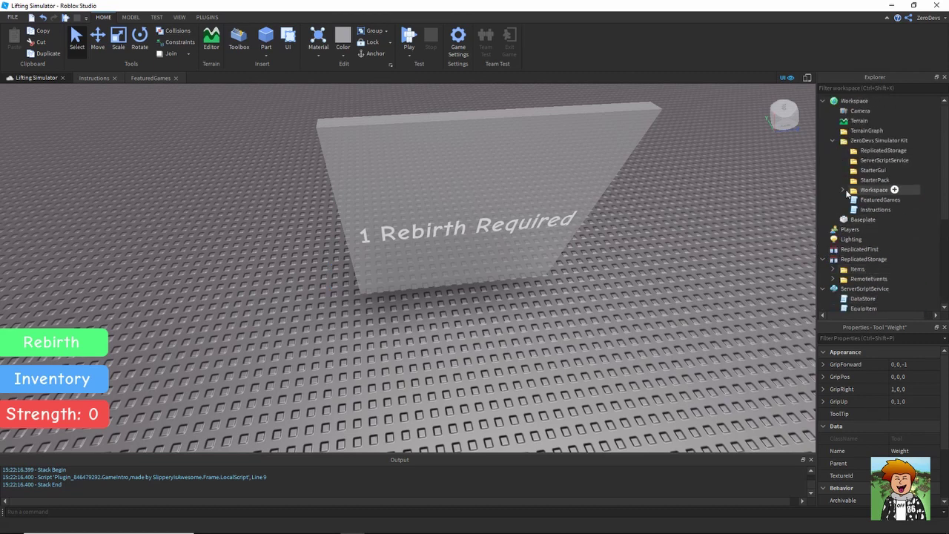
Step: Move the RebirthDoor into Workspace and collapse the emptied kit folder
scroll(860, 222, up, 5)
mouse_move(886, 199)
mouse_down()
mouse_move(865, 182)
mouse_move(853, 101)
mouse_up()
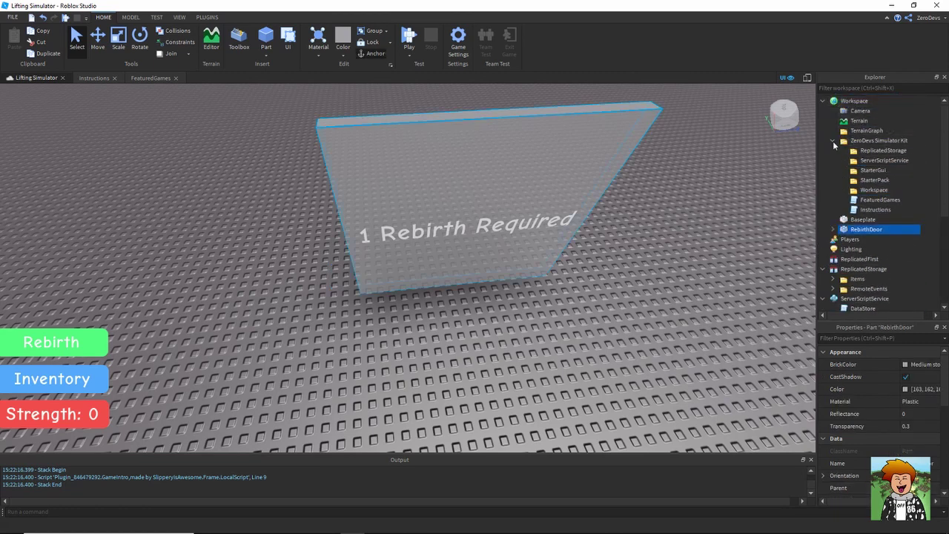
click(834, 141)
click(686, 339)
scroll(686, 339, down, 10)
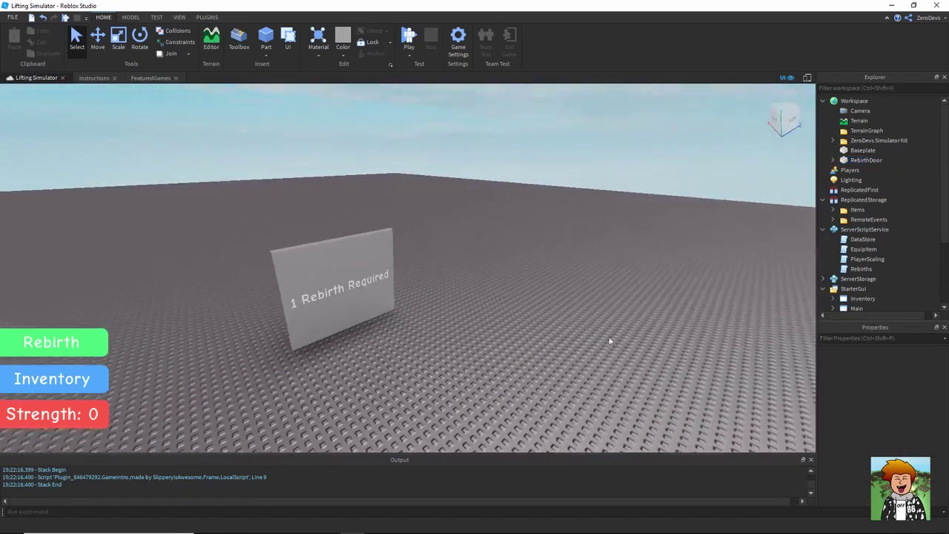
Step: Equip the Weight and lift it three times to raise Strength to 3
scroll(476, 303, up, 5)
click(418, 297)
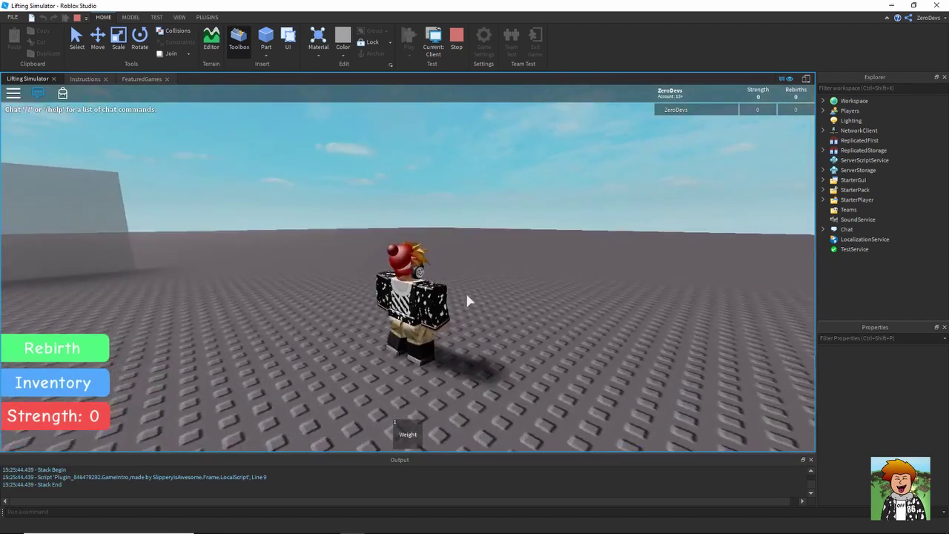
key(1)
click(531, 270)
click(535, 269)
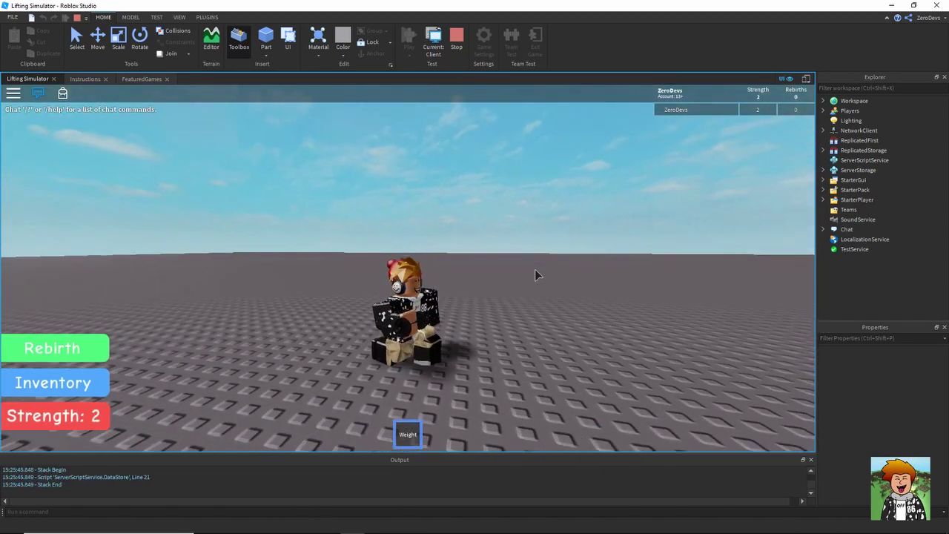
click(534, 269)
key(1)
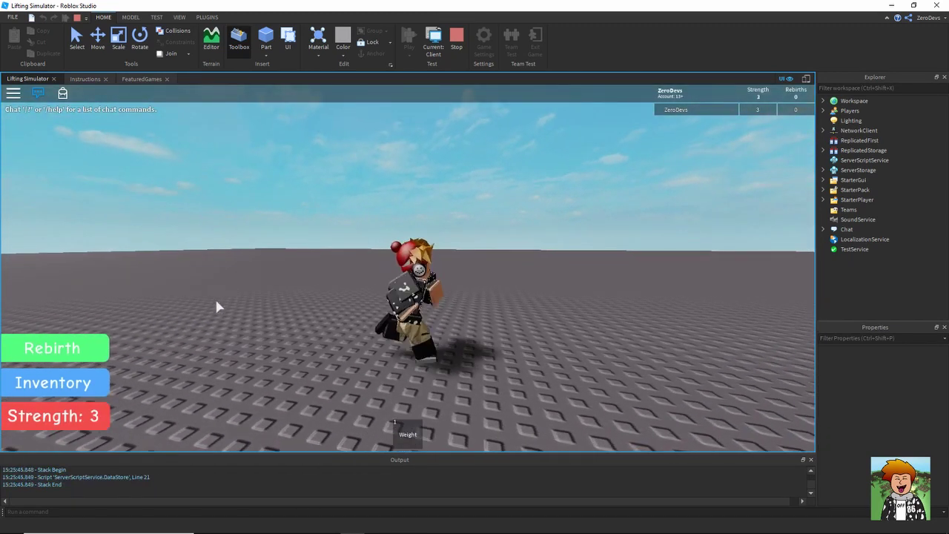
Step: Open and close the Rebirth prompt and the Inventory panel
click(59, 352)
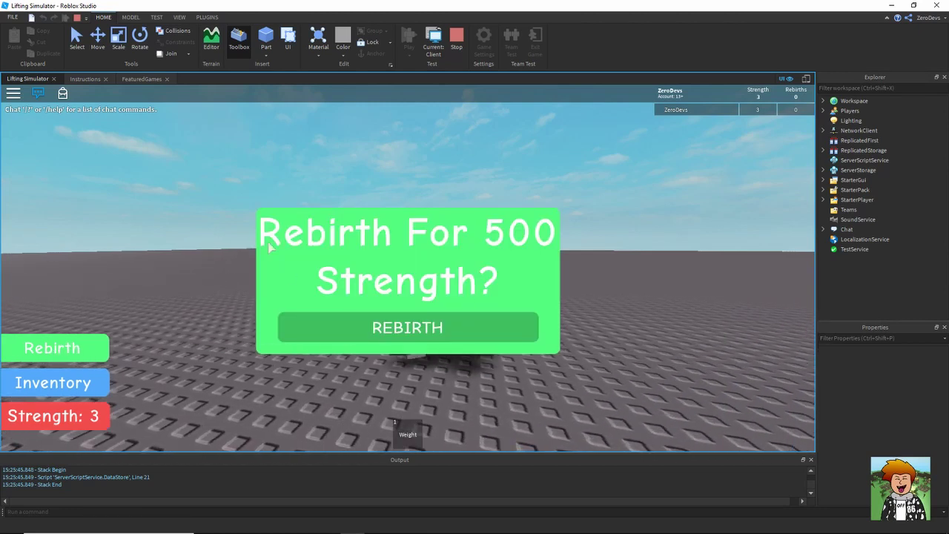
click(56, 354)
click(63, 378)
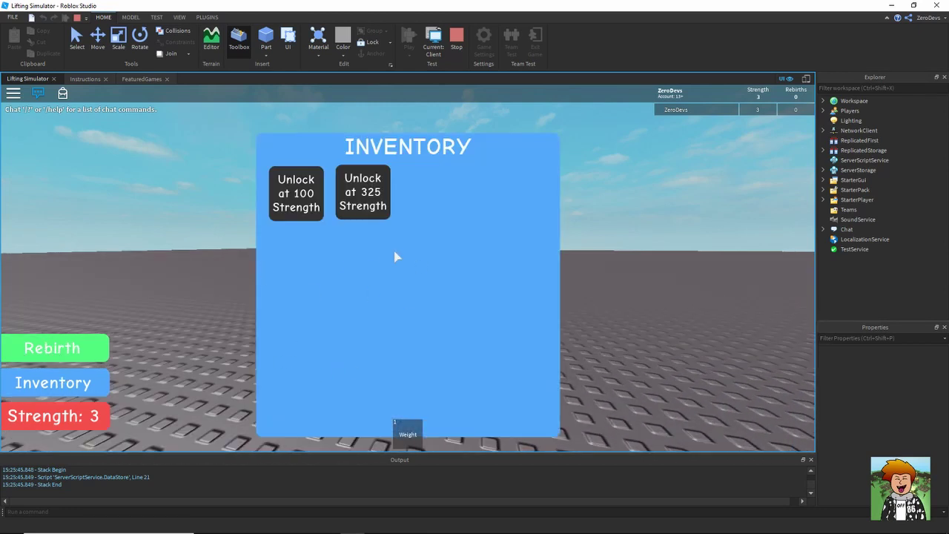
click(57, 384)
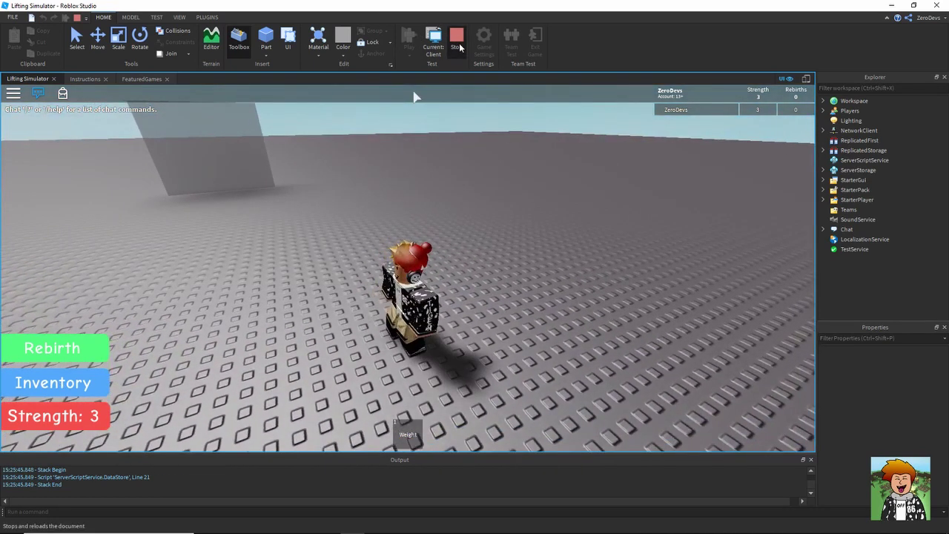
Step: Stop the playtest and expand ReplicatedStorage's Items folder
click(459, 46)
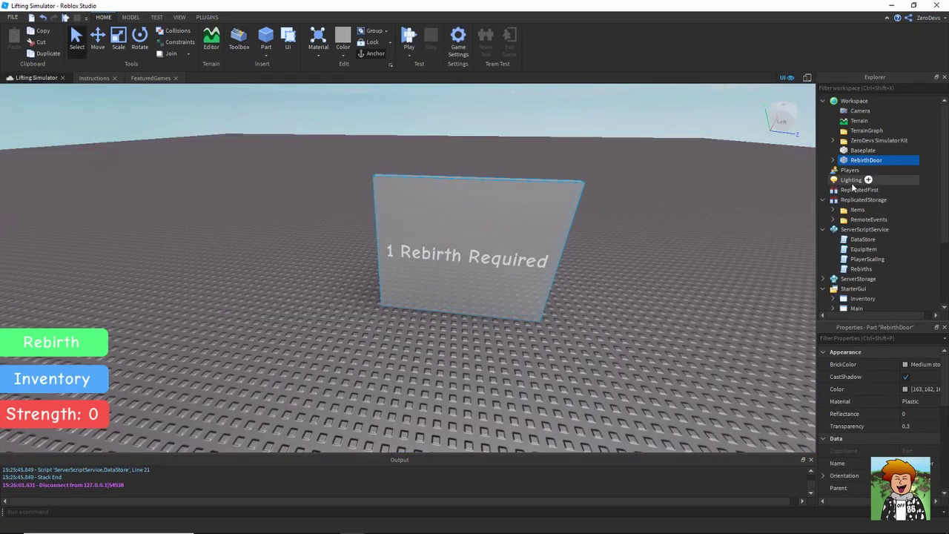
mouse_move(864, 200)
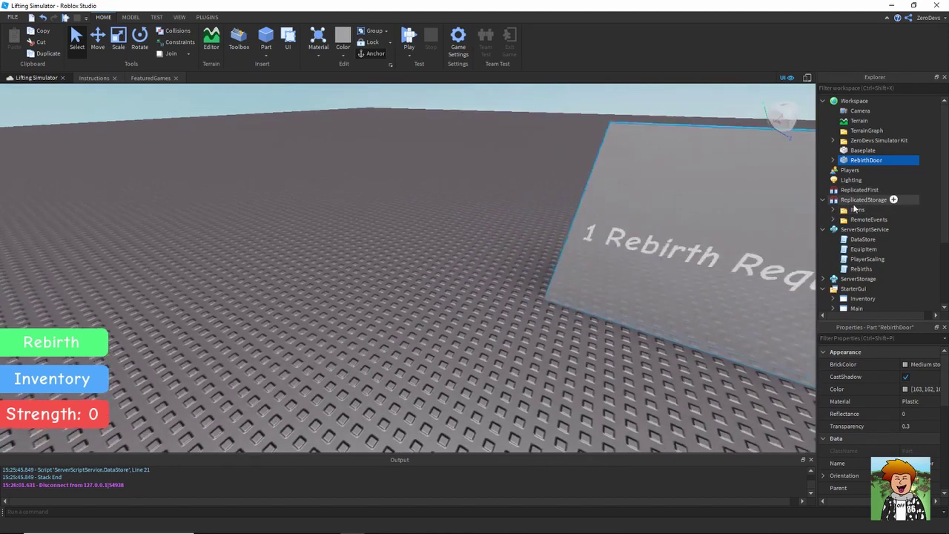
scroll(855, 209, down, 3)
scroll(852, 208, up, 1)
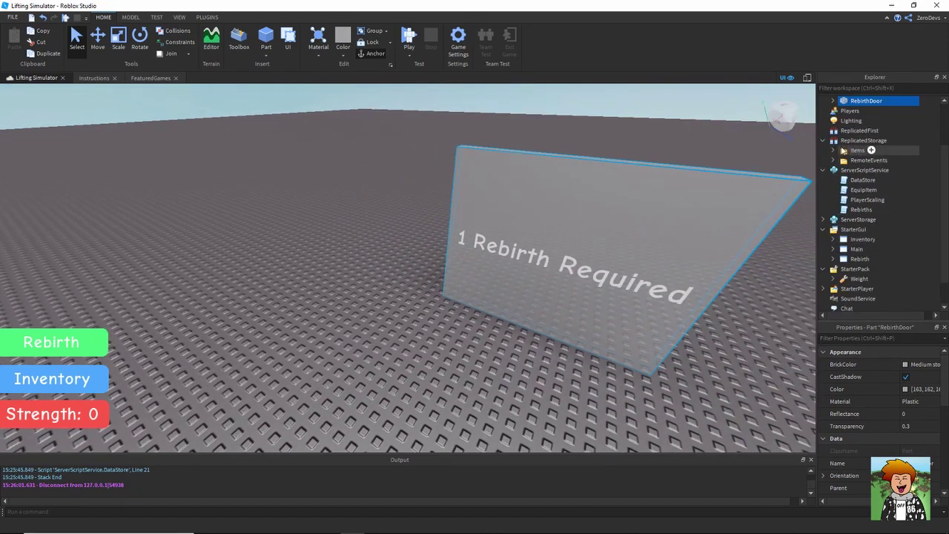
click(834, 151)
Step: Duplicate TripleWeight, rename the copy GiantWeight, and move it into Workspace
click(866, 171)
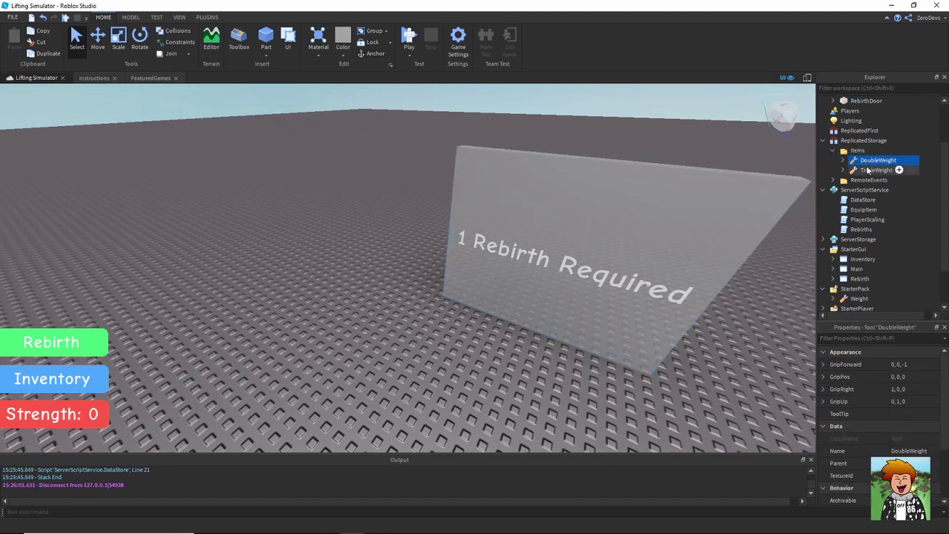
right_click(866, 171)
click(858, 235)
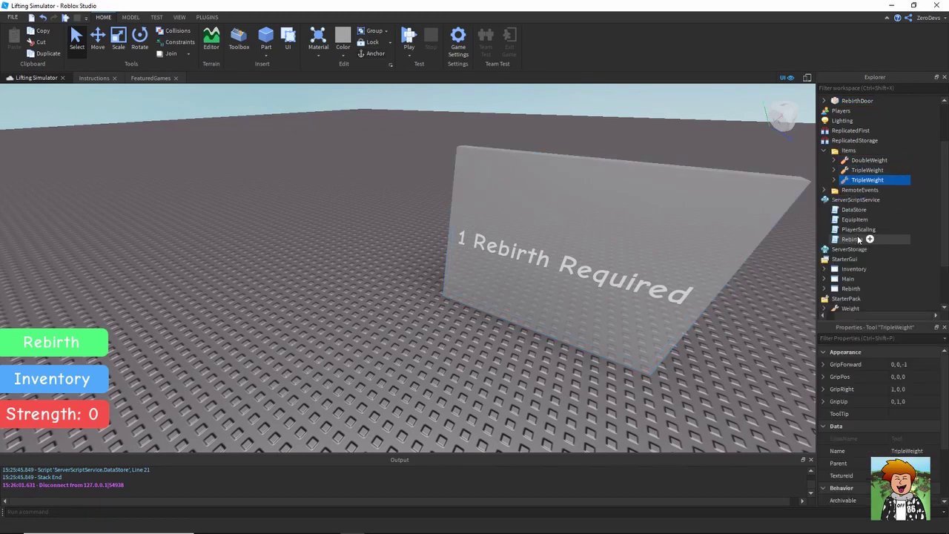
text(Q)
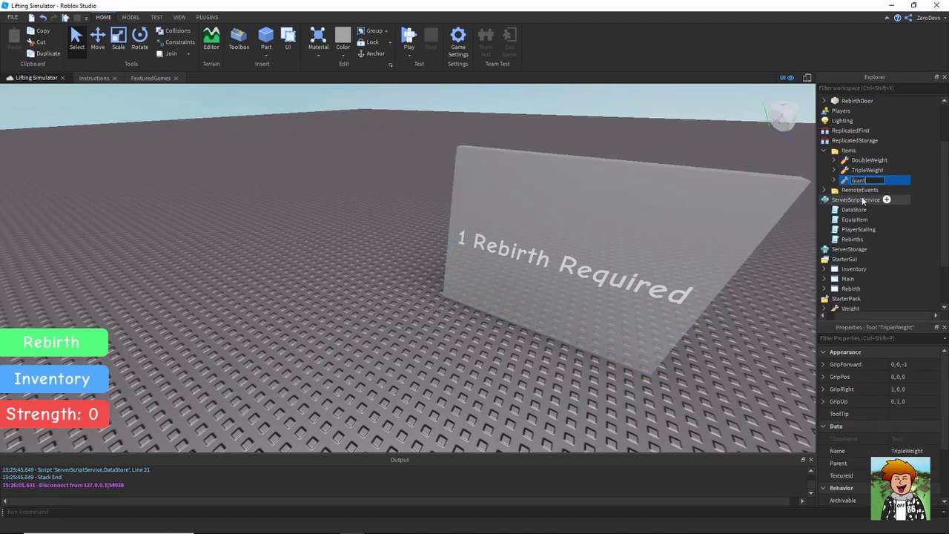
text(eight)
key(Return)
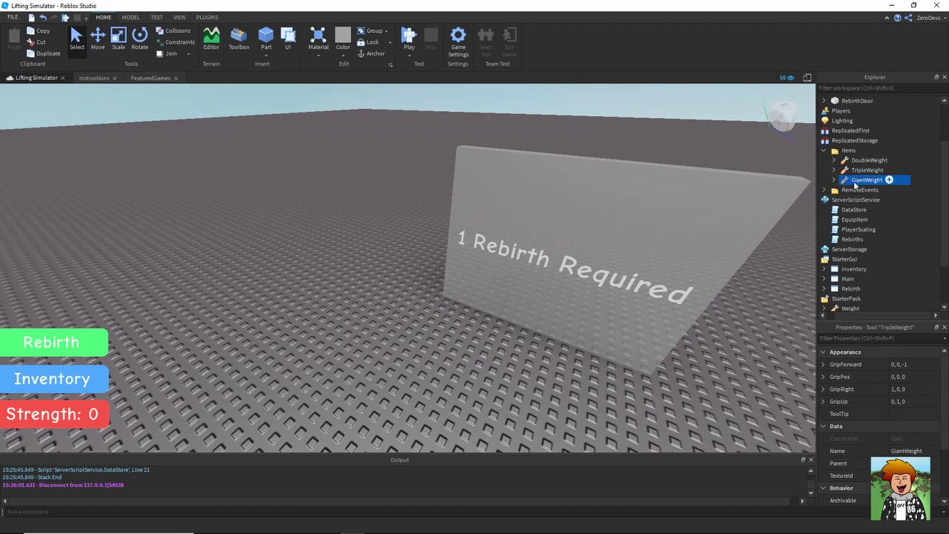
mouse_move(862, 181)
mouse_down()
mouse_move(844, 123)
mouse_move(853, 101)
mouse_up()
scroll(483, 320, up, 3)
Step: Select the GiantWeight Handle's Mesh and frame the view on it
right_drag(483, 320, 489, 305)
click(488, 306)
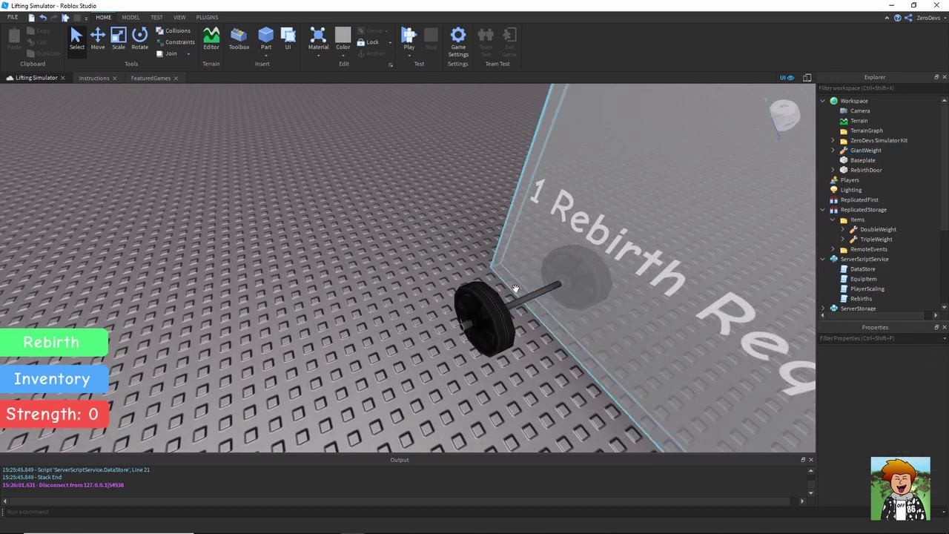
key(f)
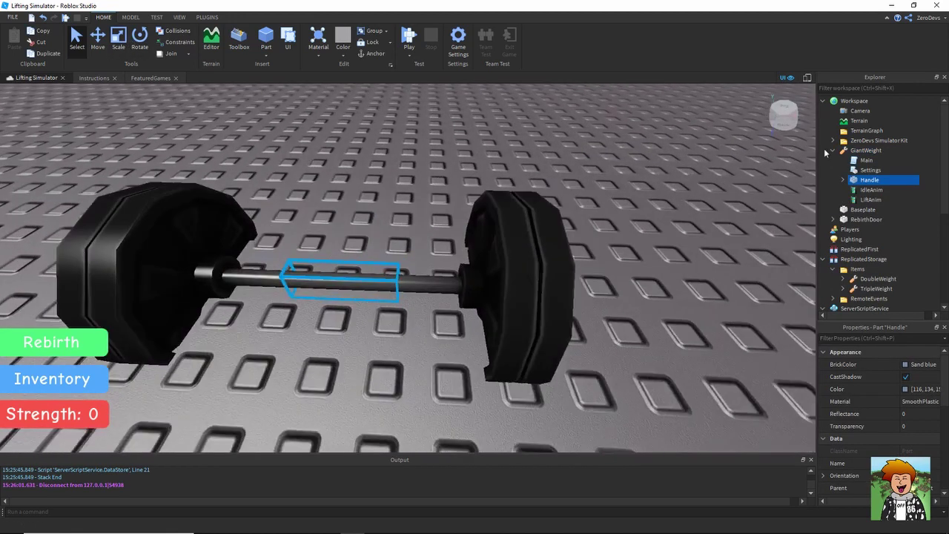
click(844, 180)
click(868, 190)
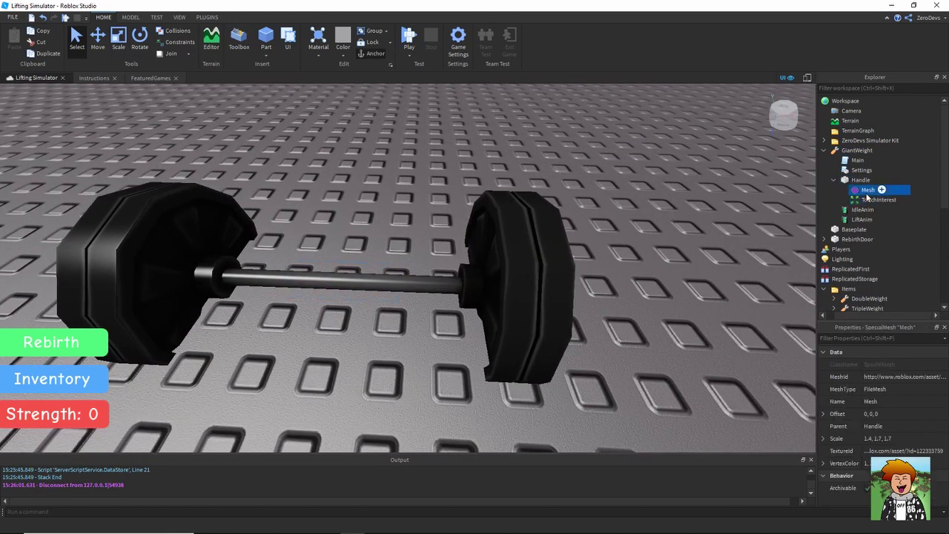
Step: Set the Mesh Scale property to 3, 3.3, 3.3
click(920, 439)
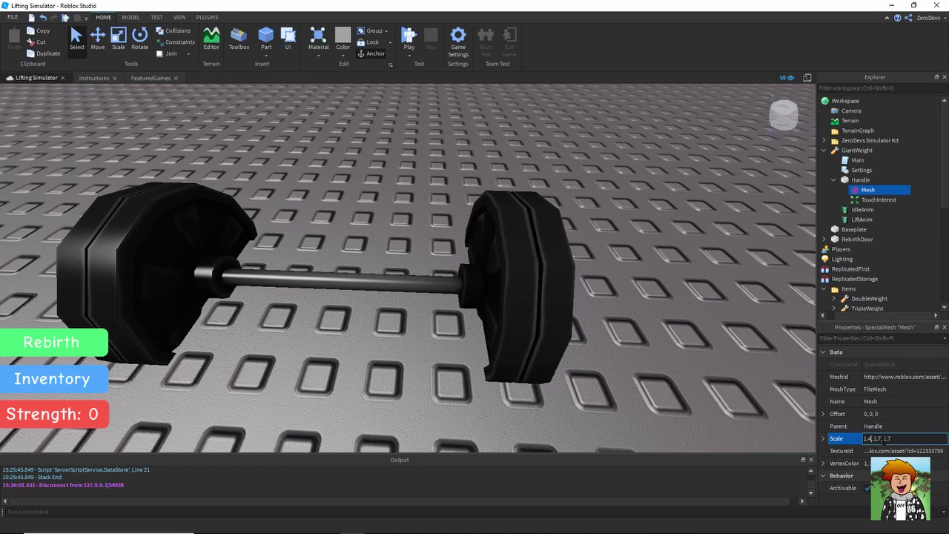
text(8)
key(BackSpace)
key(BackSpace)
key(BackSpace)
text(2, )
text(2.5)
double_click(883, 438)
key(Return)
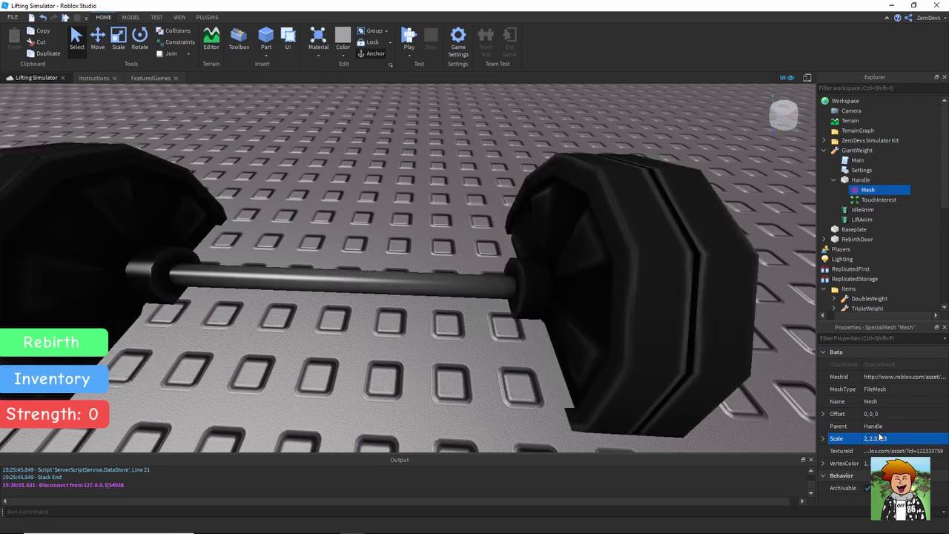
click(864, 438)
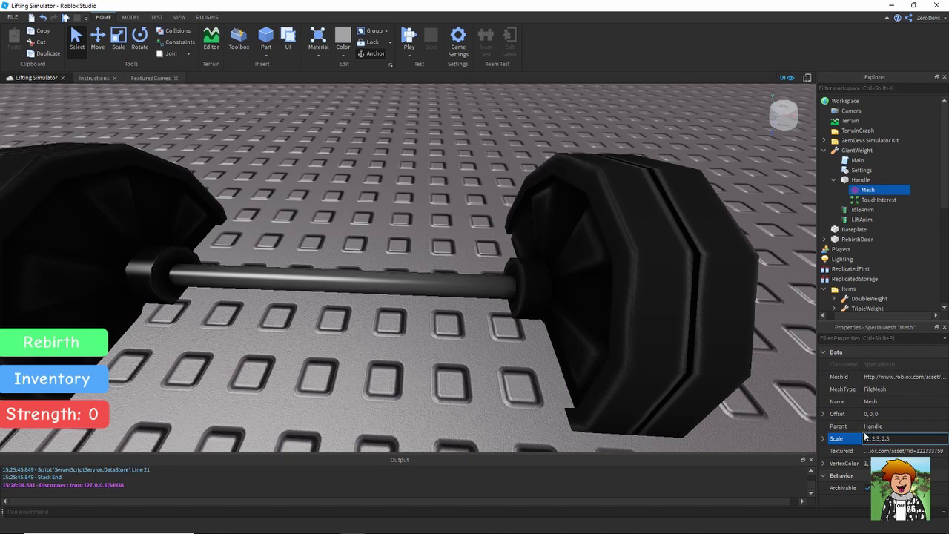
key(Return)
click(866, 438)
text(3, 3)
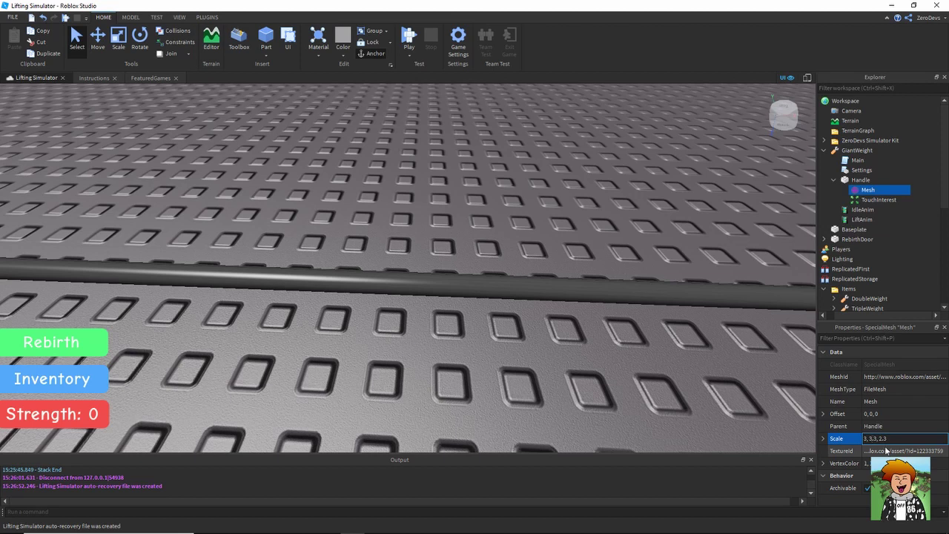
key(BackSpace)
text(3)
key(Return)
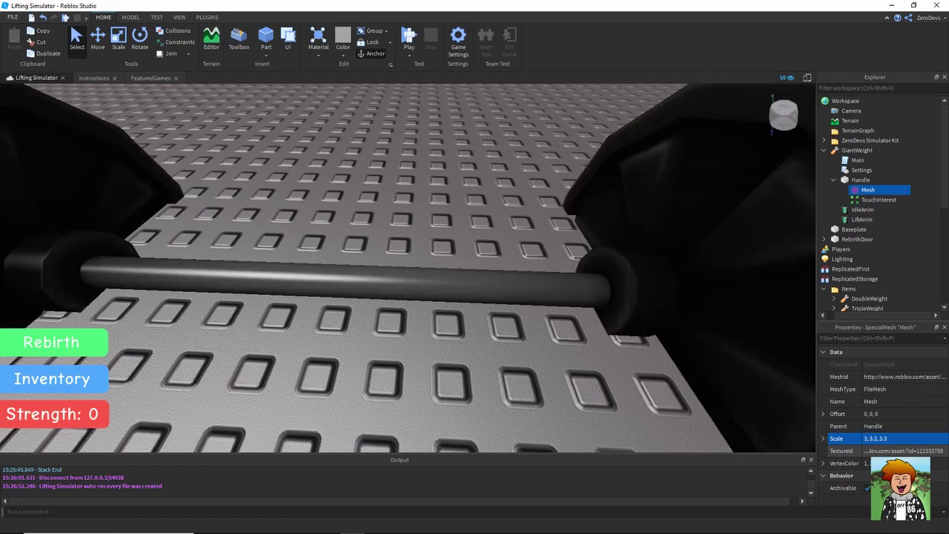
Step: Collapse the Handle and open GiantWeight's Settings script
scroll(574, 280, down, 5)
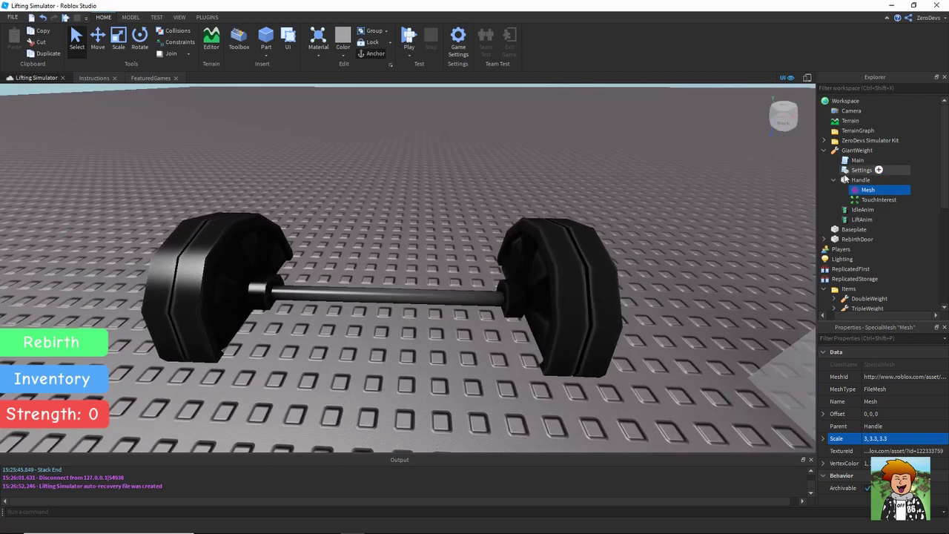
click(834, 179)
double_click(860, 169)
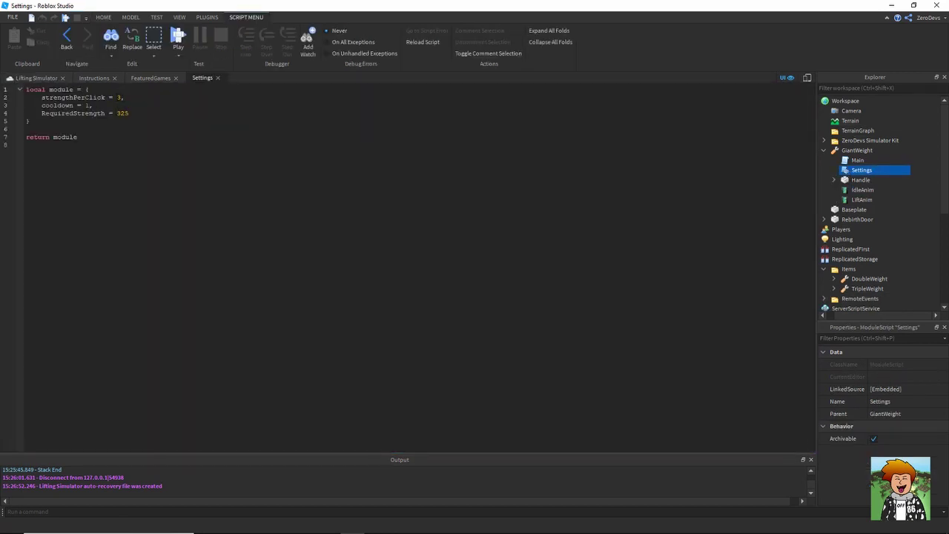
Step: Set strengthPerClick to 6 and change the RequiredStrength digits to 60
double_click(118, 97)
text(6)
drag(120, 113, 129, 113)
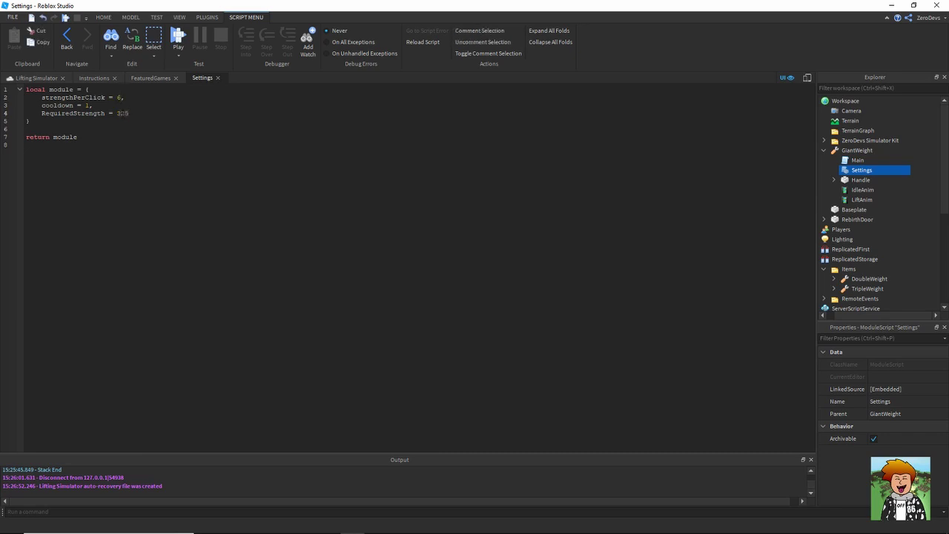
text(600)
Step: Return to the place and move GiantWeight into ReplicatedStorage Items
click(34, 78)
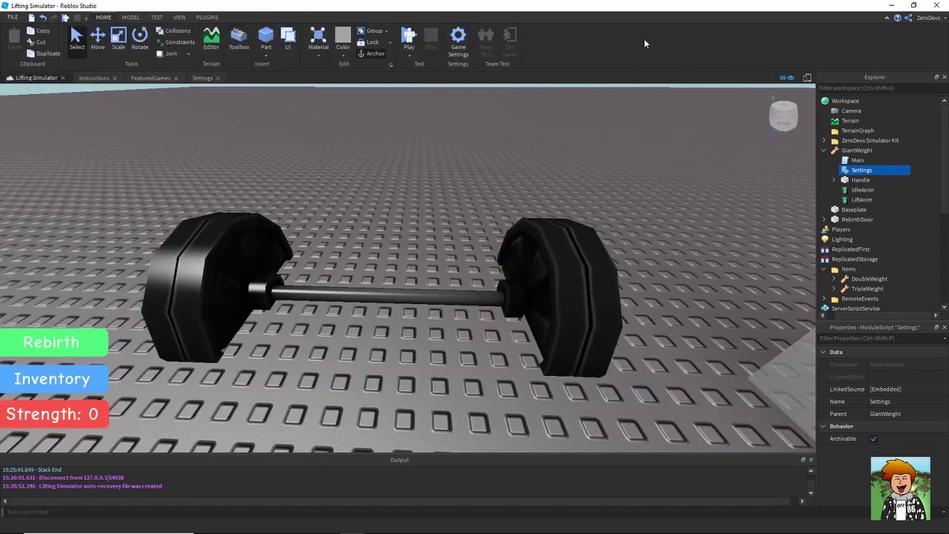
click(824, 149)
drag(853, 150, 849, 219)
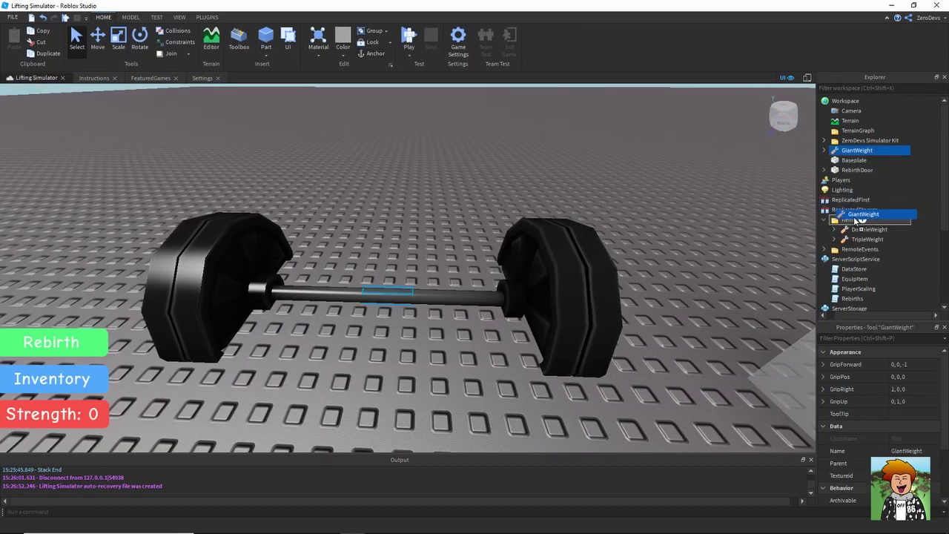
scroll(876, 143, down, 2)
scroll(882, 141, down, 1)
scroll(876, 148, down, 1)
Step: Make the Inventory GUI's Main frame visible and select the Triple Weight slot
click(834, 210)
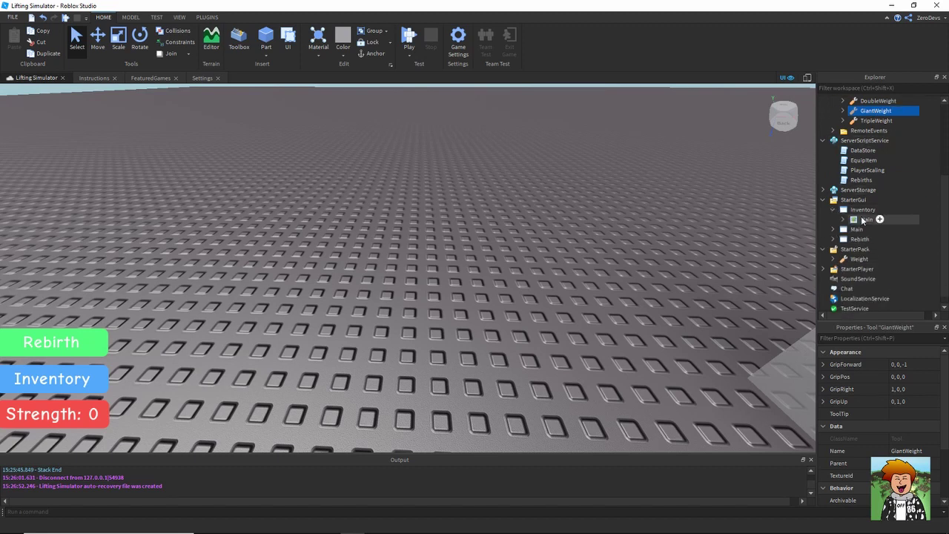
click(866, 219)
drag(858, 220, 879, 233)
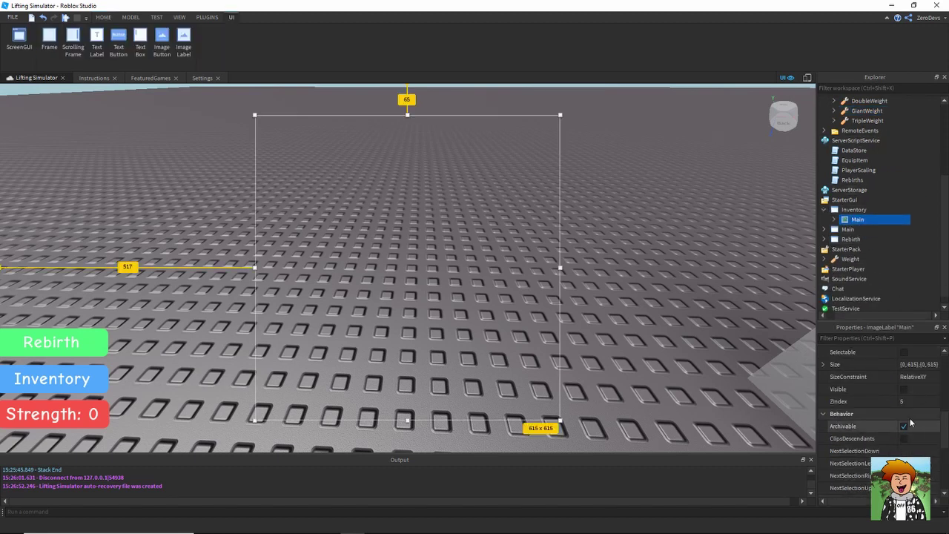
click(897, 388)
click(835, 220)
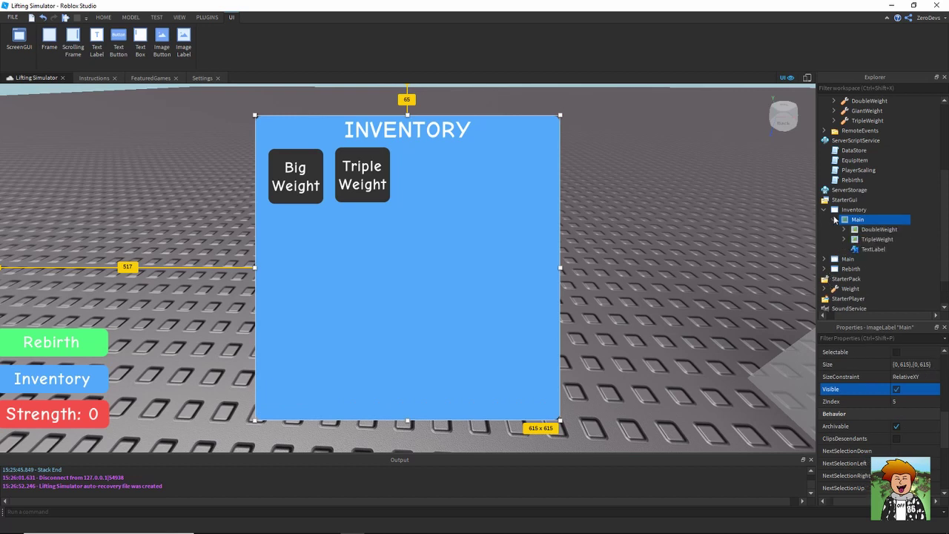
drag(878, 229, 867, 247)
click(878, 239)
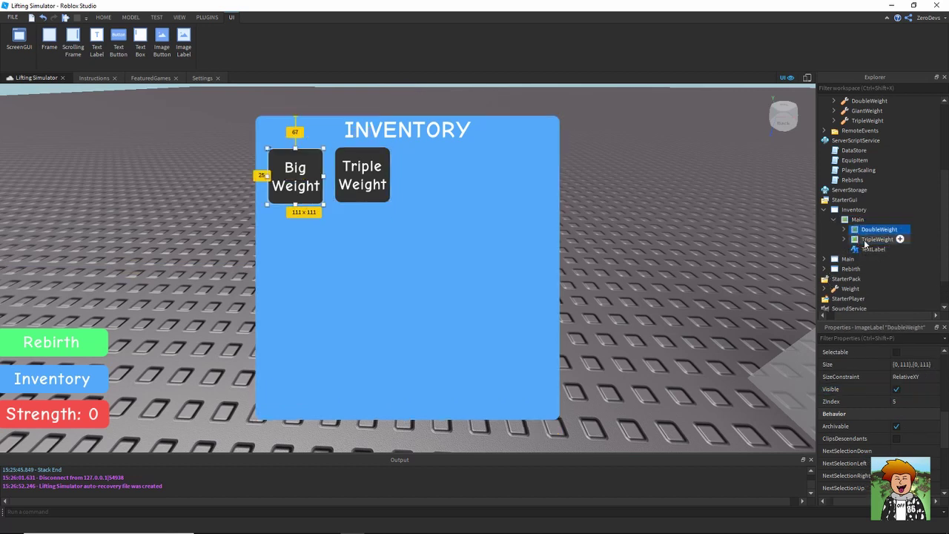
drag(866, 249, 866, 231)
Step: Duplicate the TripleWeight slot and rename the copy GiantWeight
key(ctrl+d)
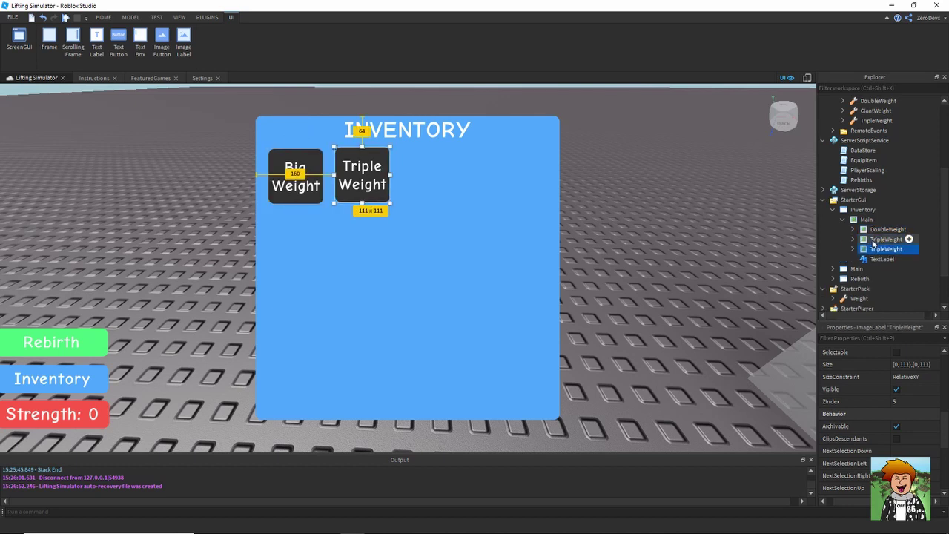
right_click(876, 253)
click(861, 65)
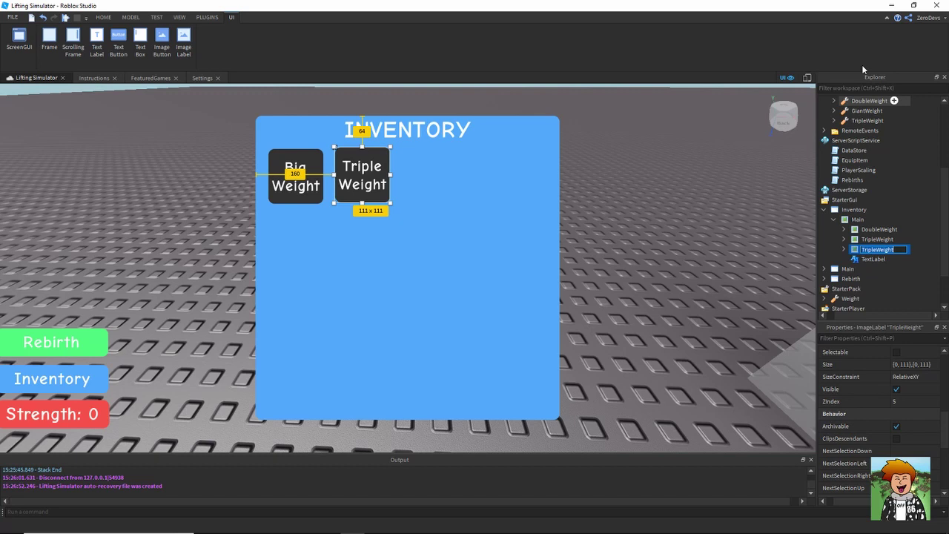
text(GiantWeight)
key(Return)
Step: Drag the GiantWeight slot right of Triple Weight and align it with the others
drag(364, 175, 428, 176)
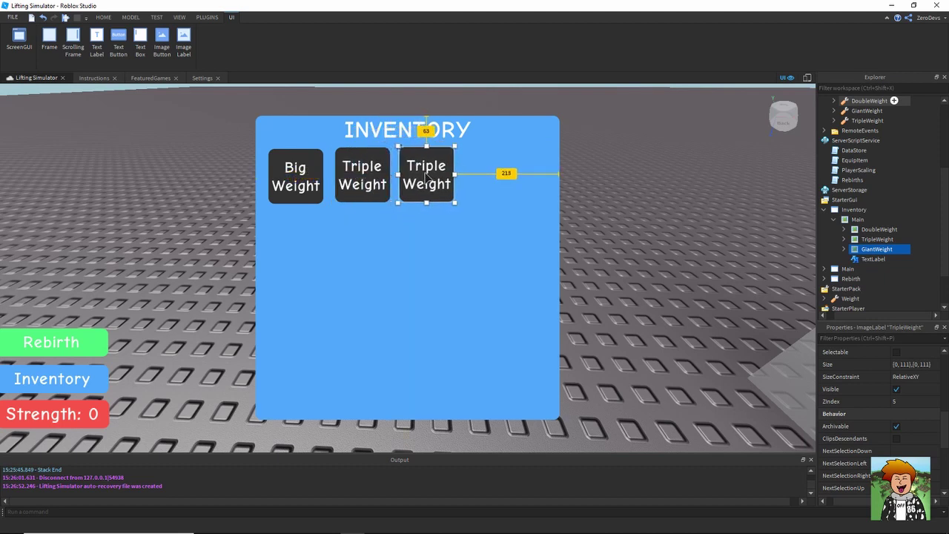
drag(427, 176, 443, 175)
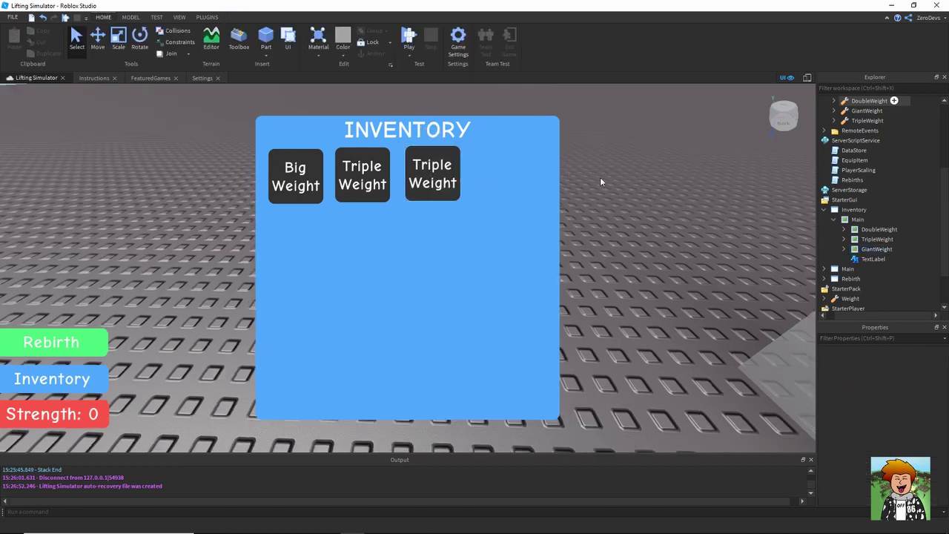
right_drag(601, 175, 600, 174)
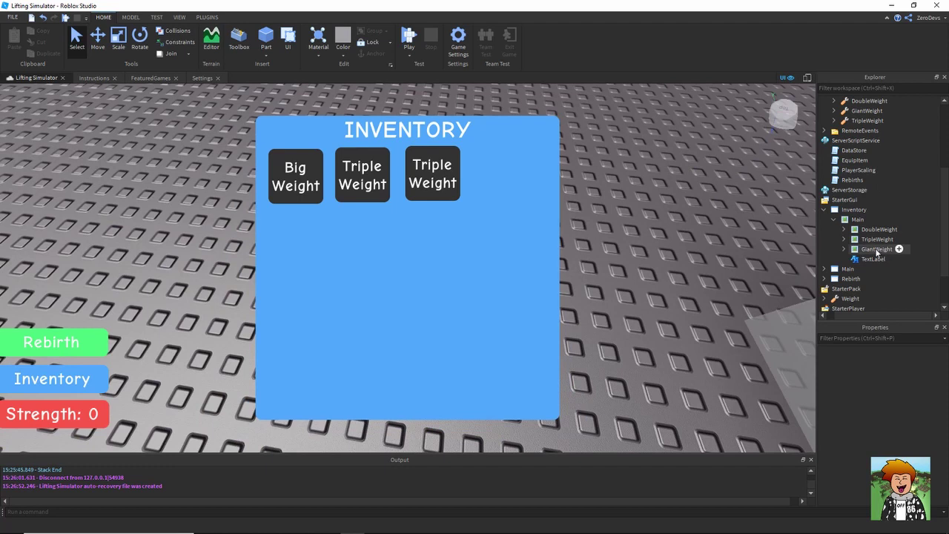
click(877, 249)
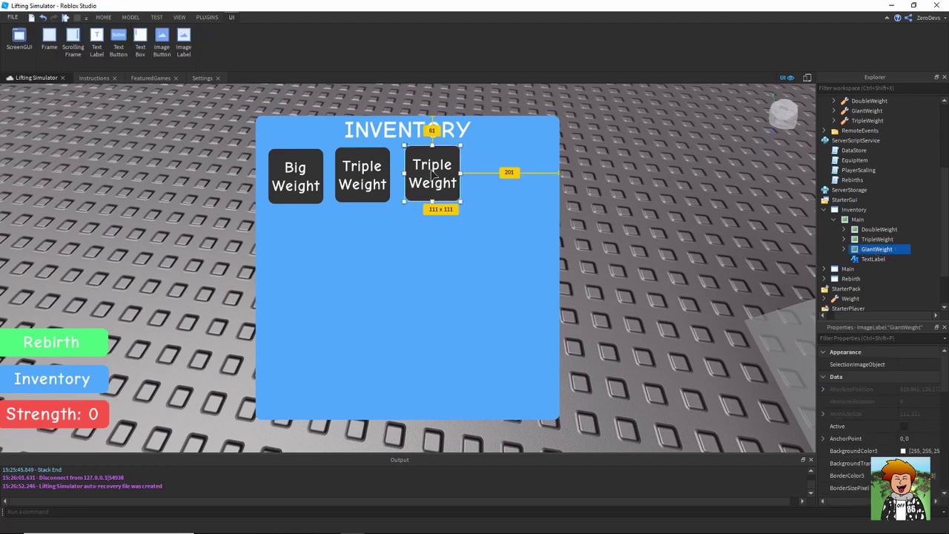
drag(411, 169, 405, 171)
click(660, 222)
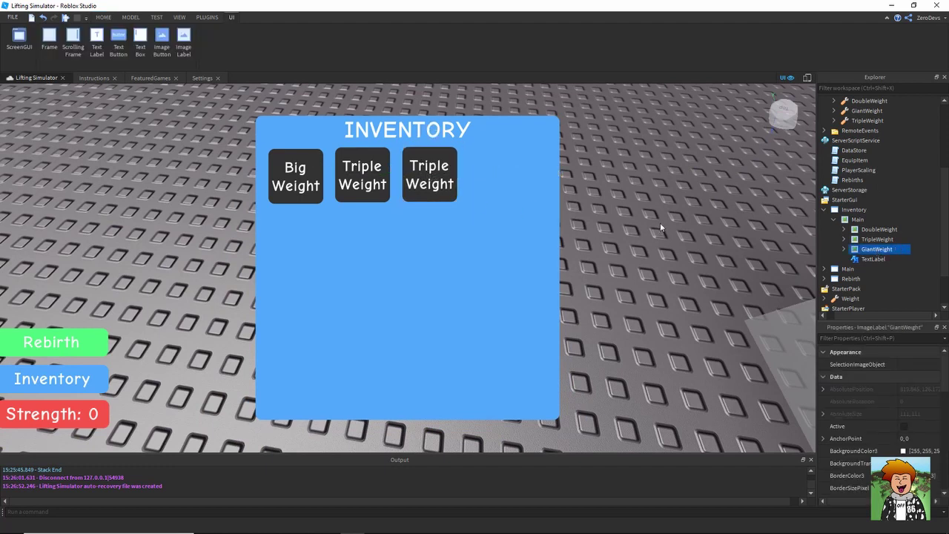
right_drag(660, 222, 660, 222)
Step: Set the third slot's ItemName value to GiantWeight
click(876, 249)
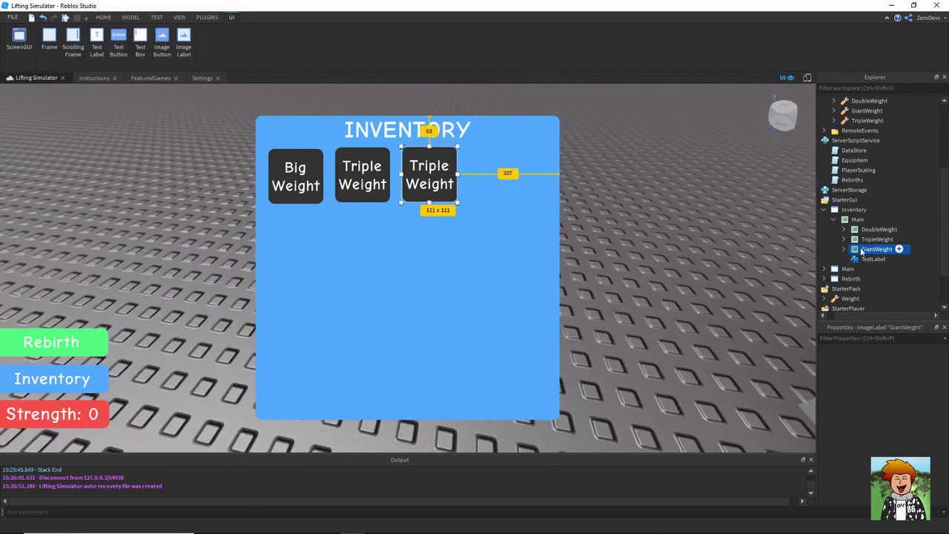
click(844, 249)
click(884, 259)
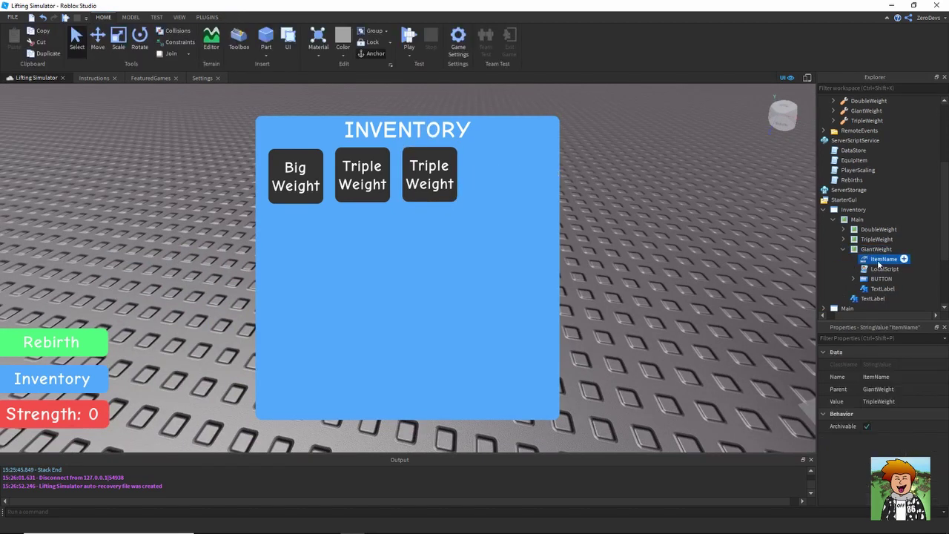
click(879, 402)
text(Gia)
text(ht)
key(Return)
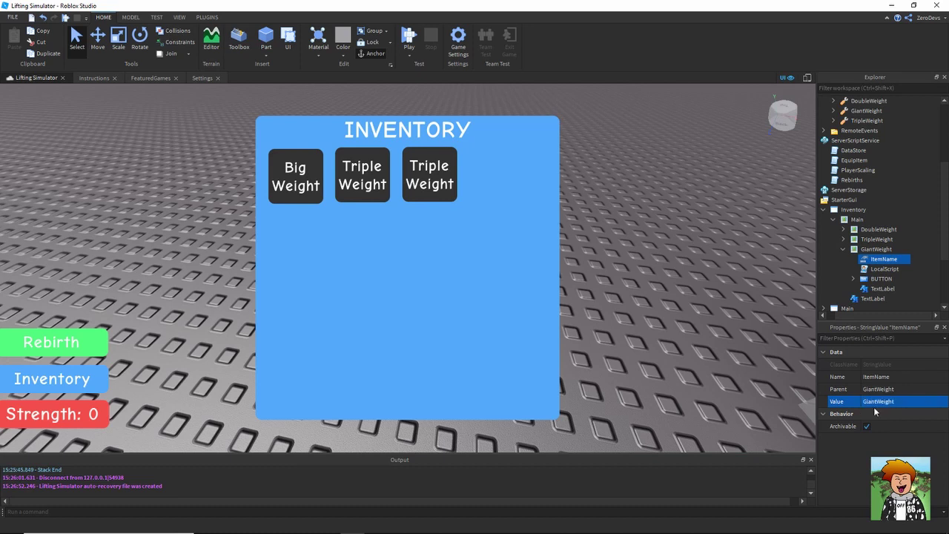
mouse_move(882, 278)
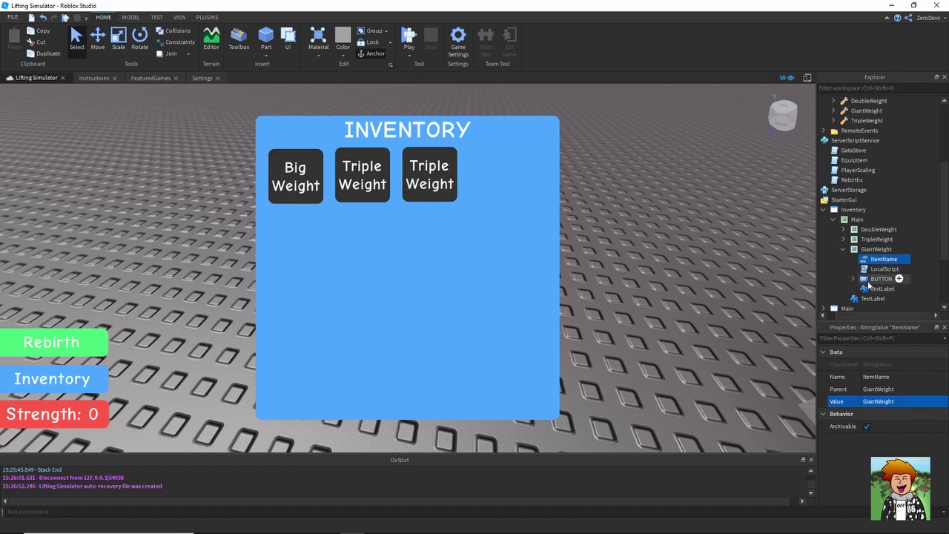
Step: Change the slot's TextLabel text from 'Triple Weight' to 'Giant Weight'
click(886, 288)
scroll(937, 457, down, 10)
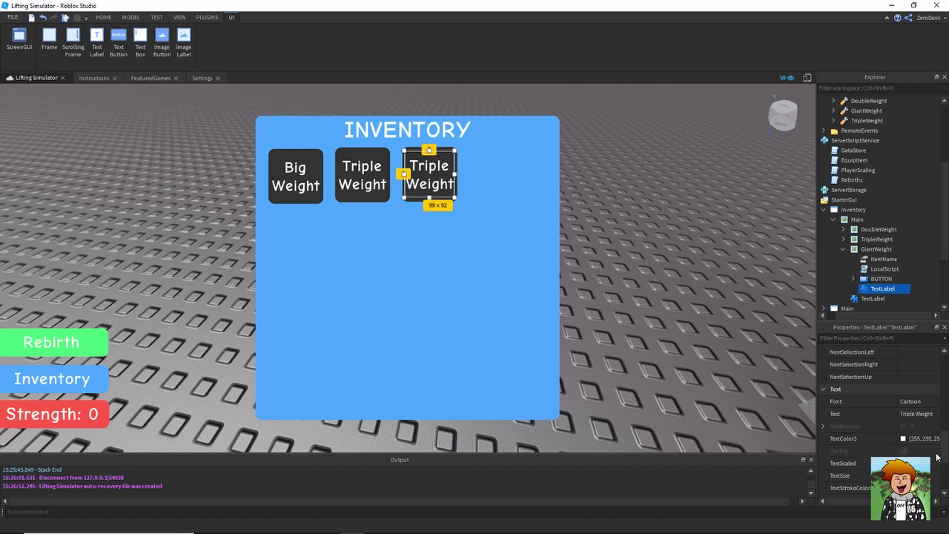
click(912, 414)
double_click(909, 414)
text(Giant)
key(Return)
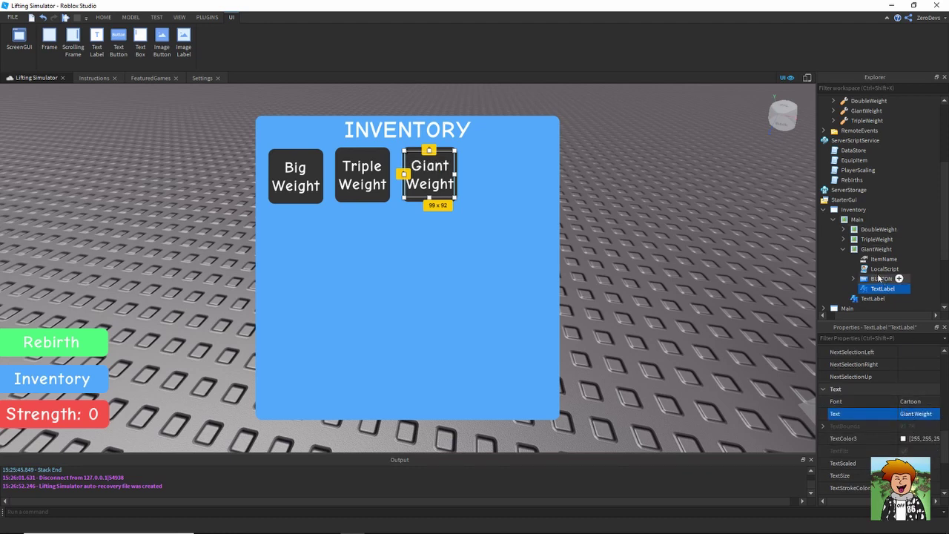
Step: Uncheck Visible on the Main inventory frame so it starts hidden
click(843, 249)
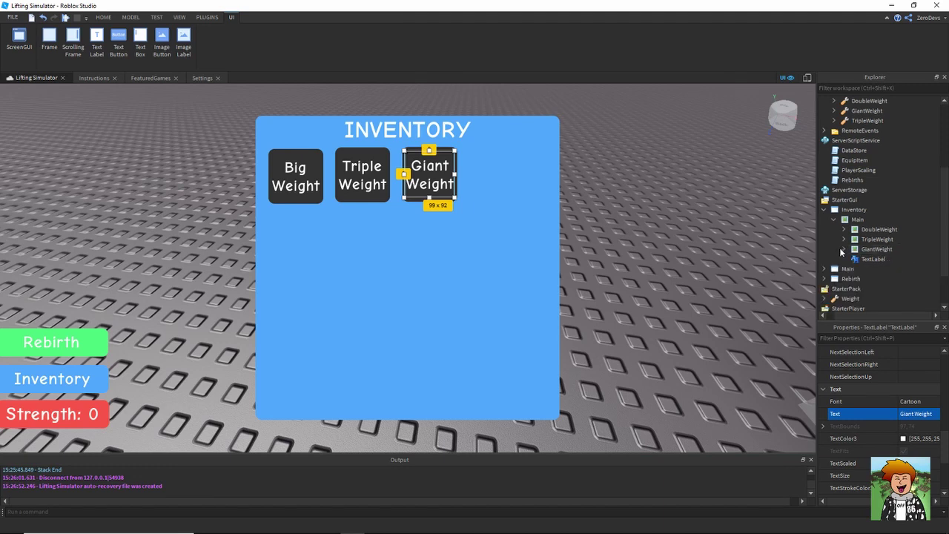
click(852, 219)
scroll(886, 422, down, 2)
scroll(889, 430, down, 2)
scroll(902, 385, up, 2)
scroll(901, 400, up, 2)
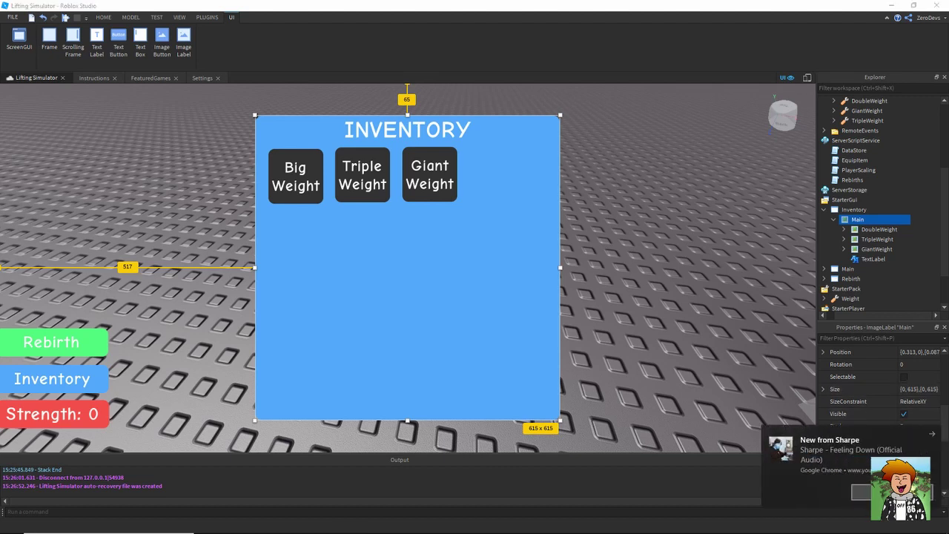
click(903, 415)
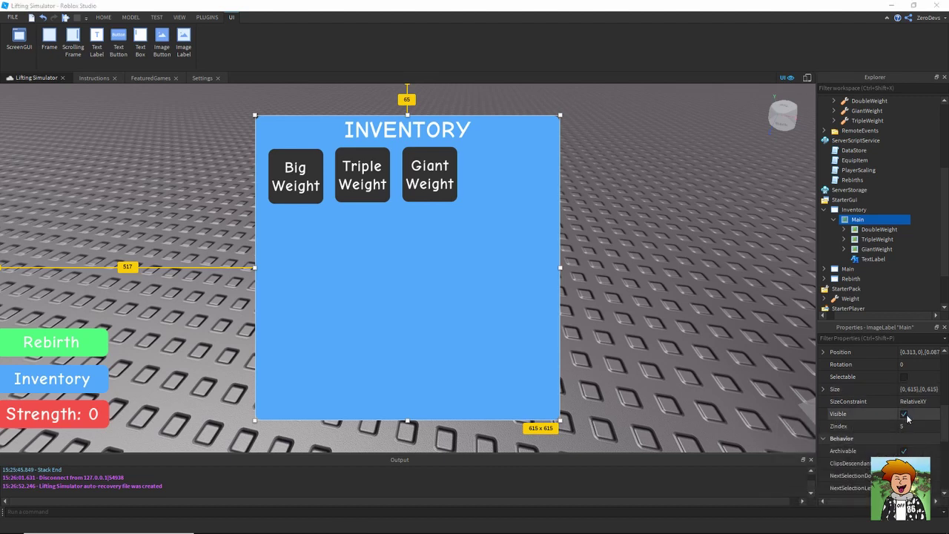
Step: Playtest and check the inventory shows three strength-locked slots, the third at 600 Strength
click(65, 19)
mouse_move(306, 531)
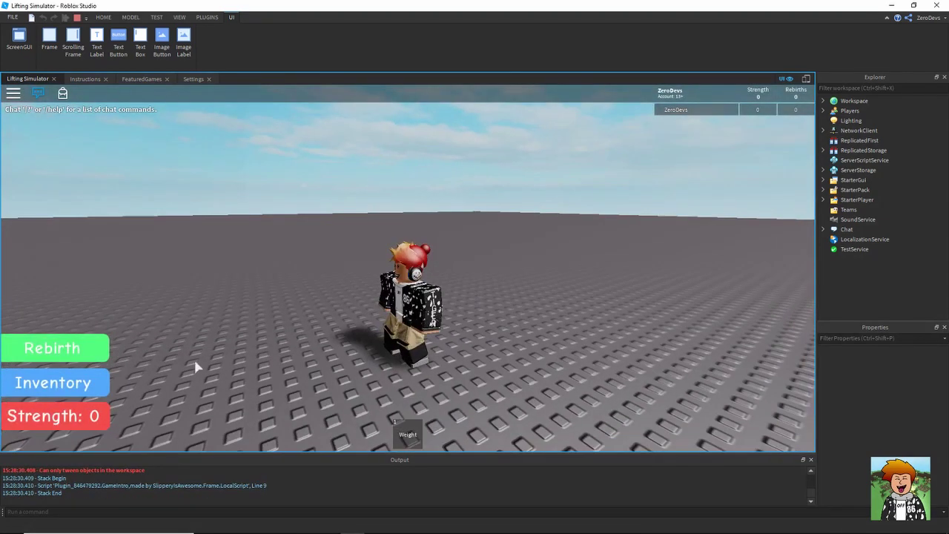
click(70, 380)
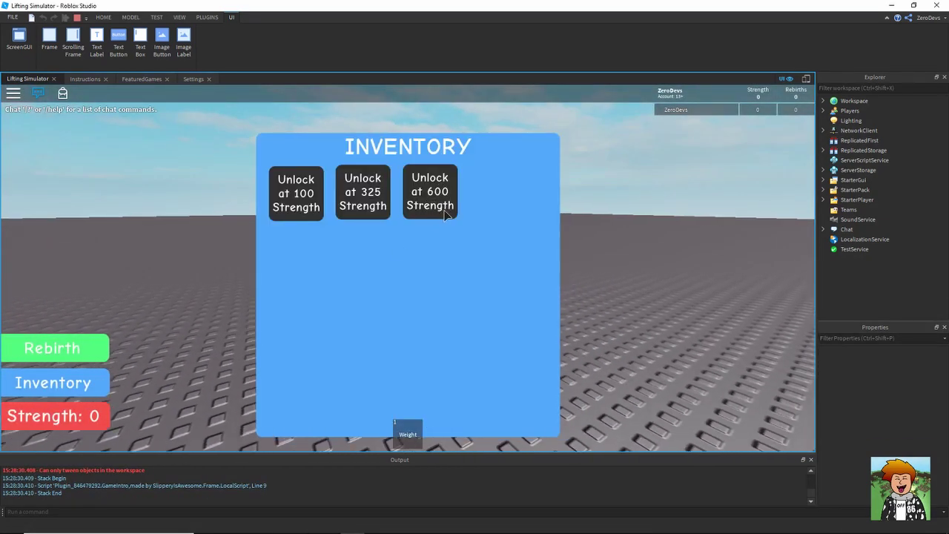
click(47, 386)
Step: Run a server console command setting the player's leaderstats Strength to 589
key(F9)
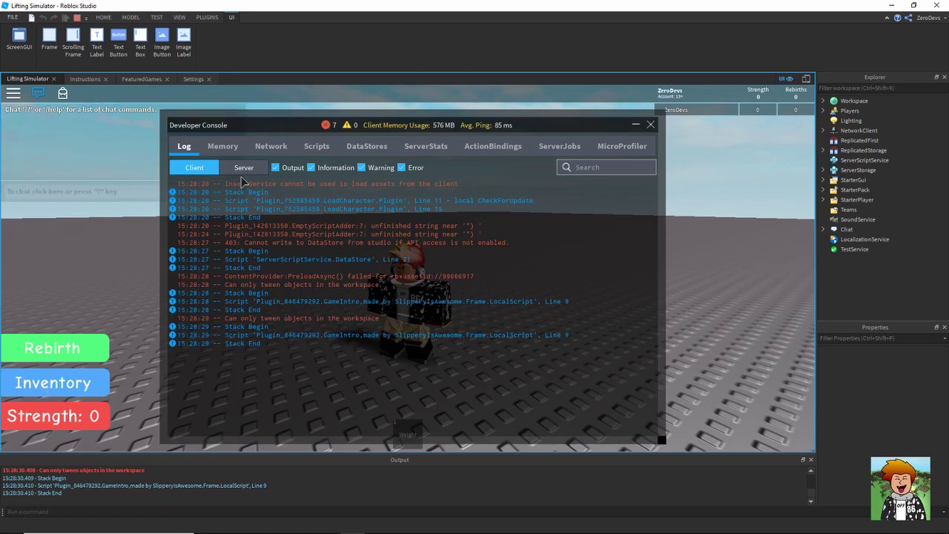
click(243, 169)
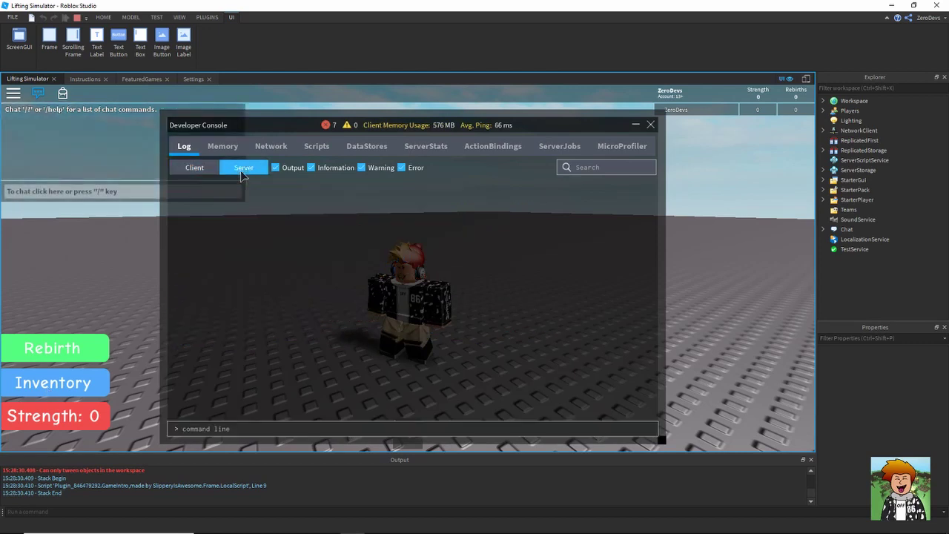
click(651, 126)
key(F9)
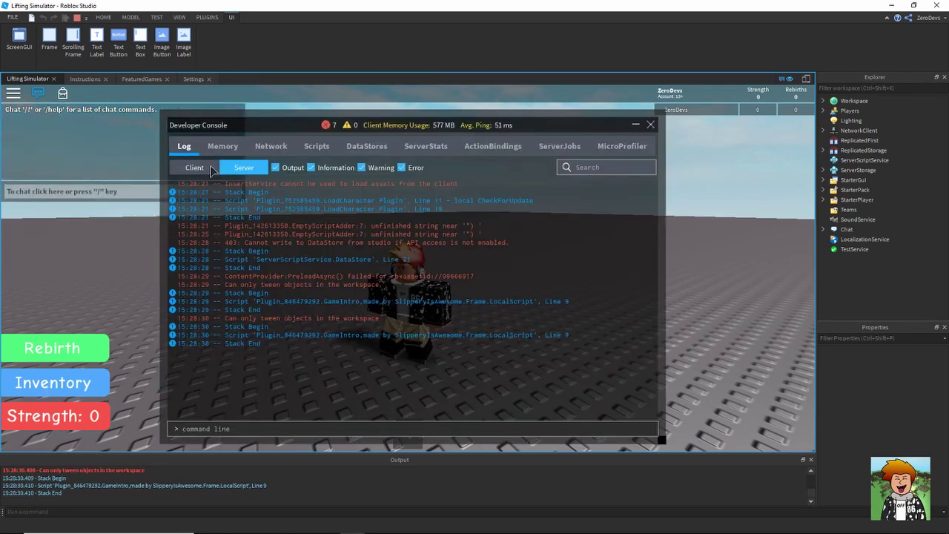
click(212, 171)
click(263, 430)
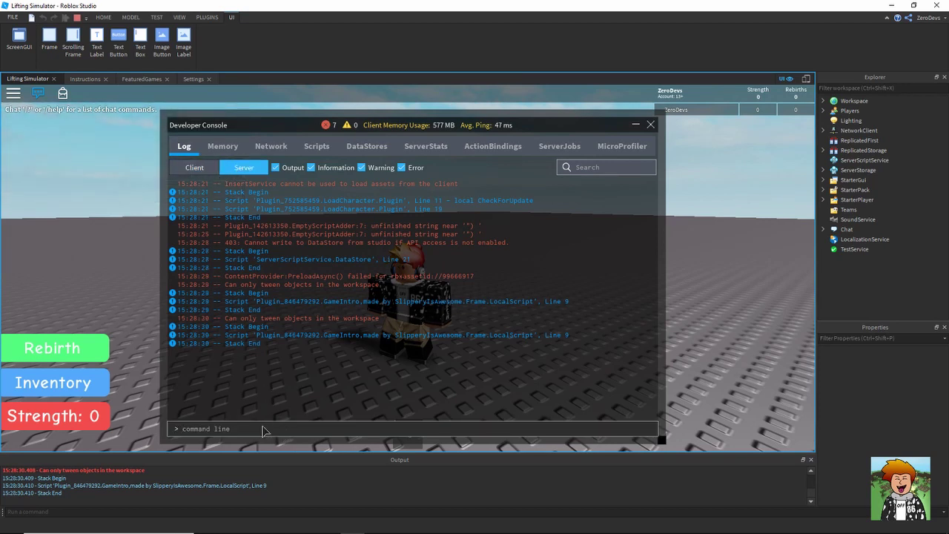
text(game.Players.ZeroDevs.leade)
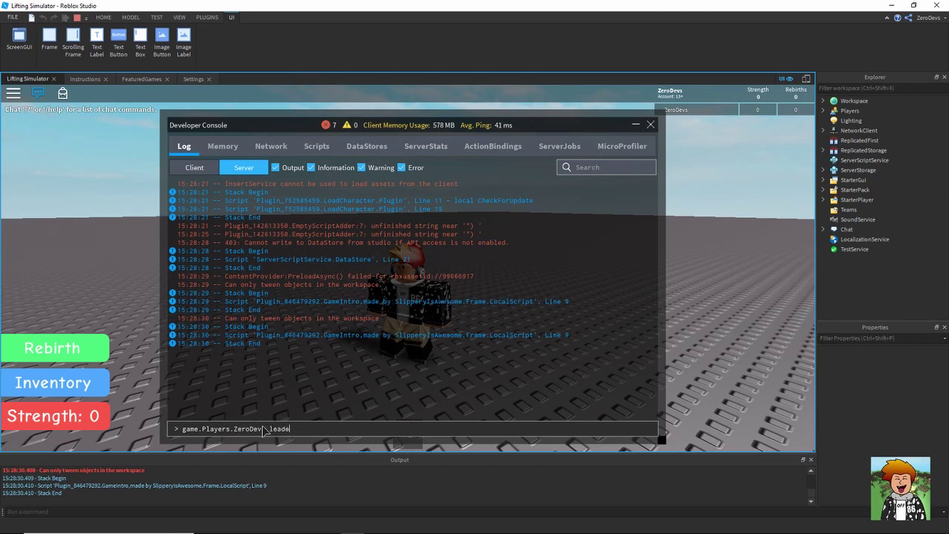
text(rstat)
text(Valuie = 589)
key(Return)
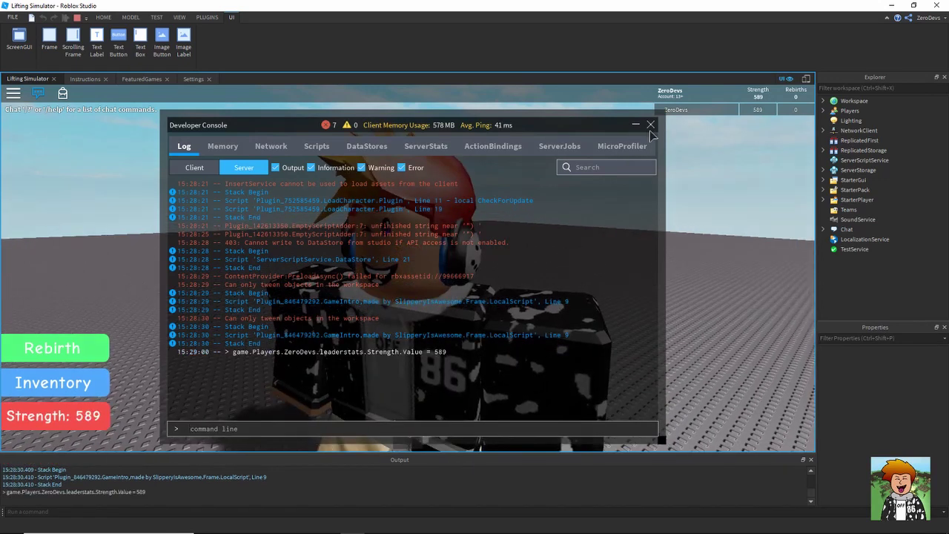
Step: Equip the TripleWeight from the inventory and lift it twice to pass 600 Strength
click(650, 125)
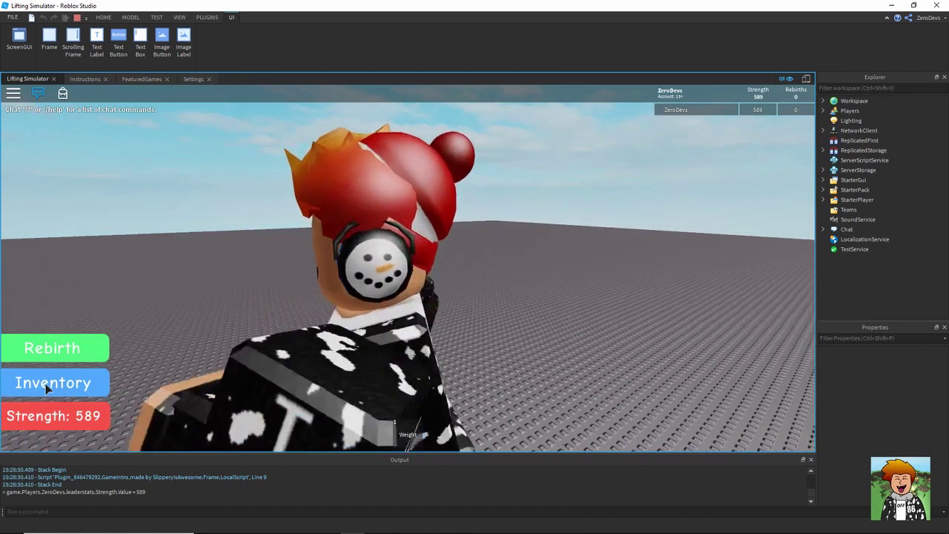
click(45, 384)
click(361, 208)
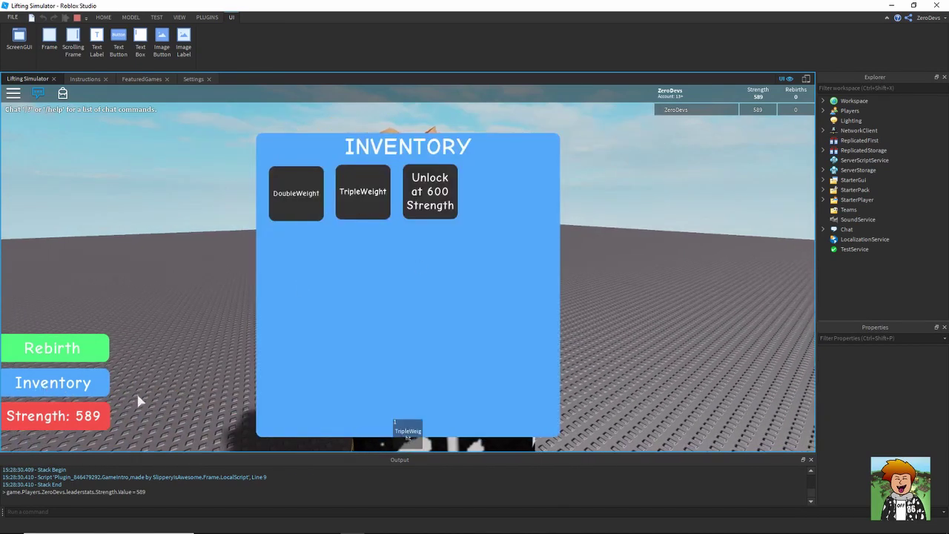
click(93, 388)
scroll(560, 252, down, 5)
key(1)
click(560, 252)
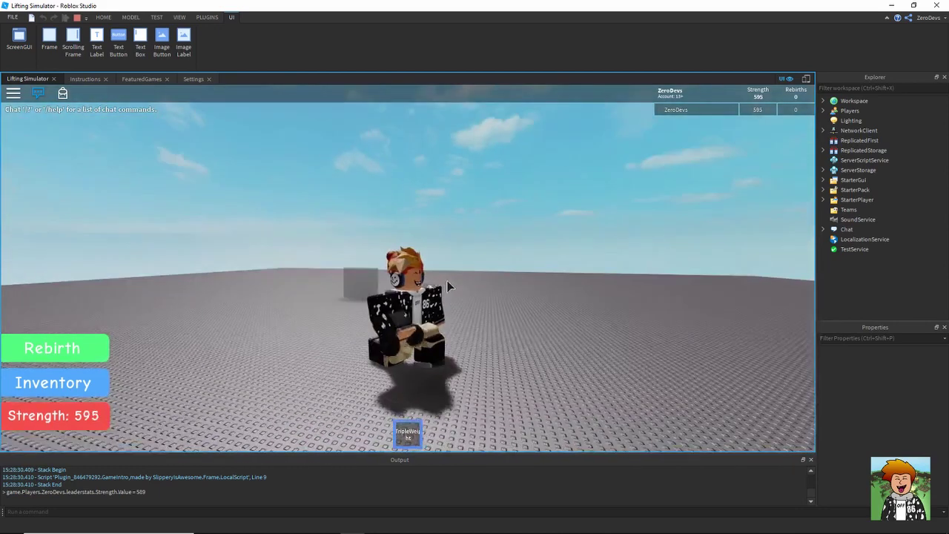
click(447, 281)
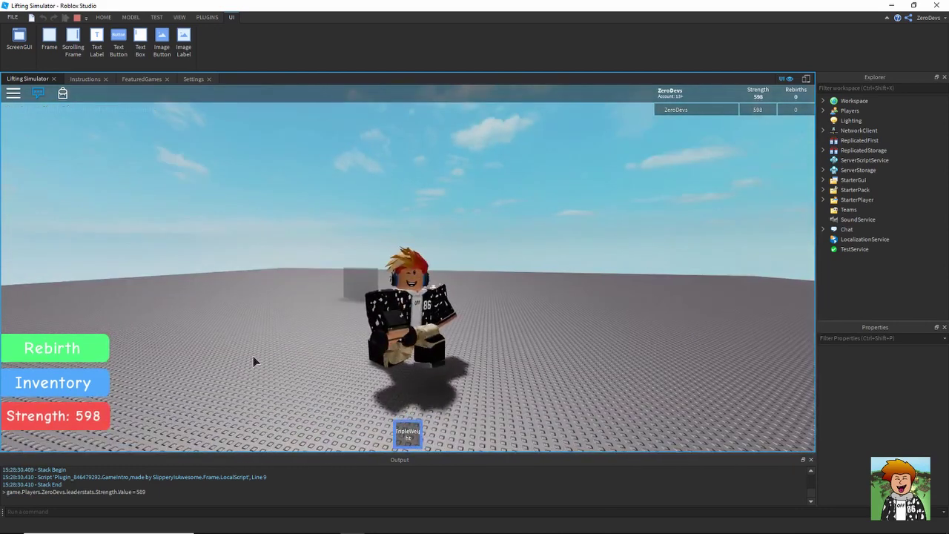
Step: Equip the newly unlocked GiantWeight and lift it repeatedly, reaching 625 Strength
click(80, 383)
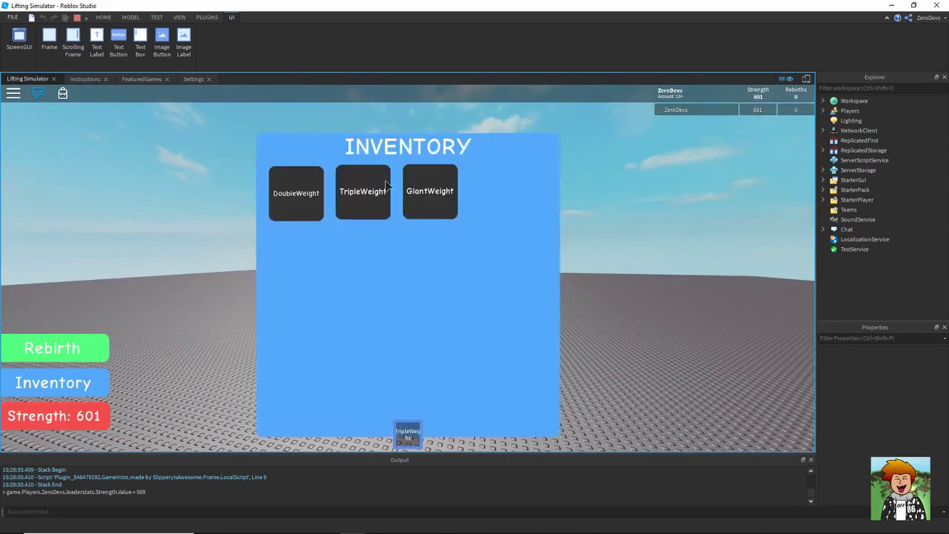
click(451, 195)
click(94, 380)
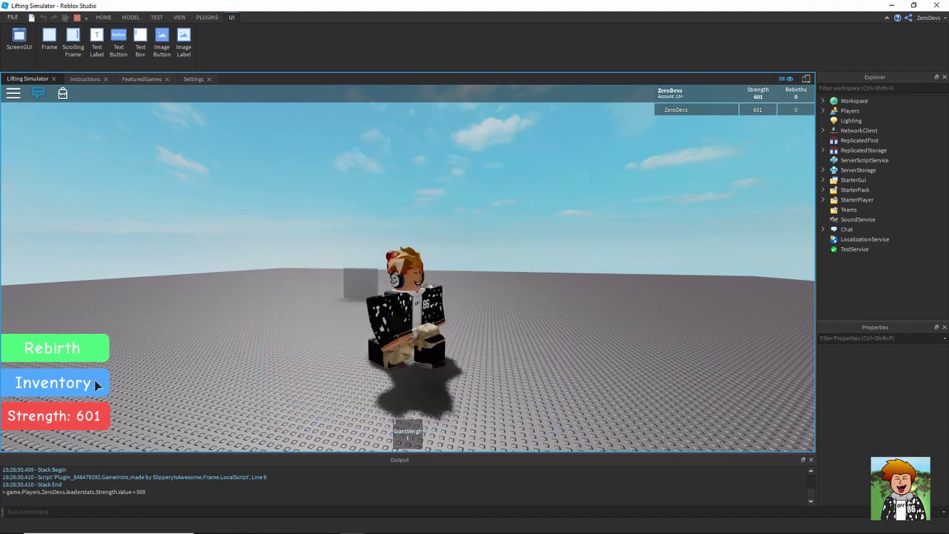
click(481, 293)
click(482, 293)
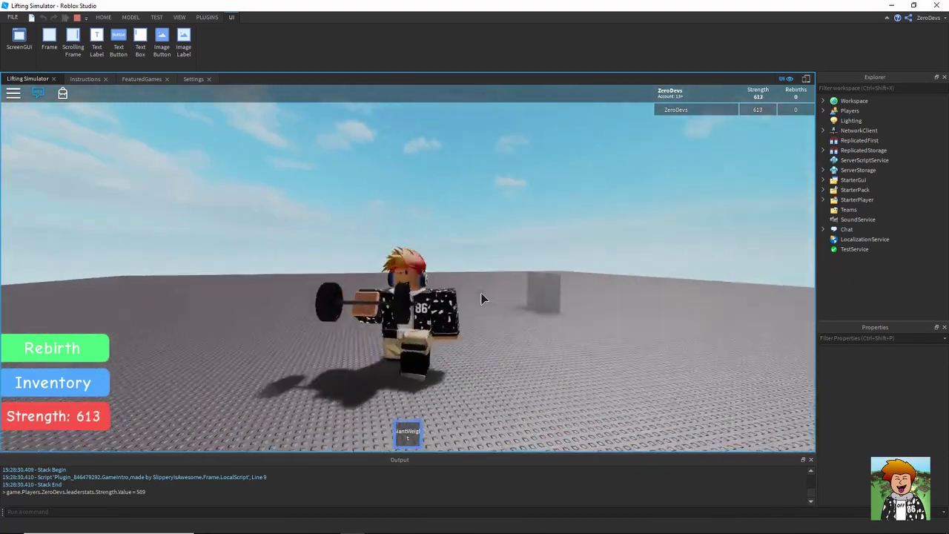
click(481, 293)
click(481, 293)
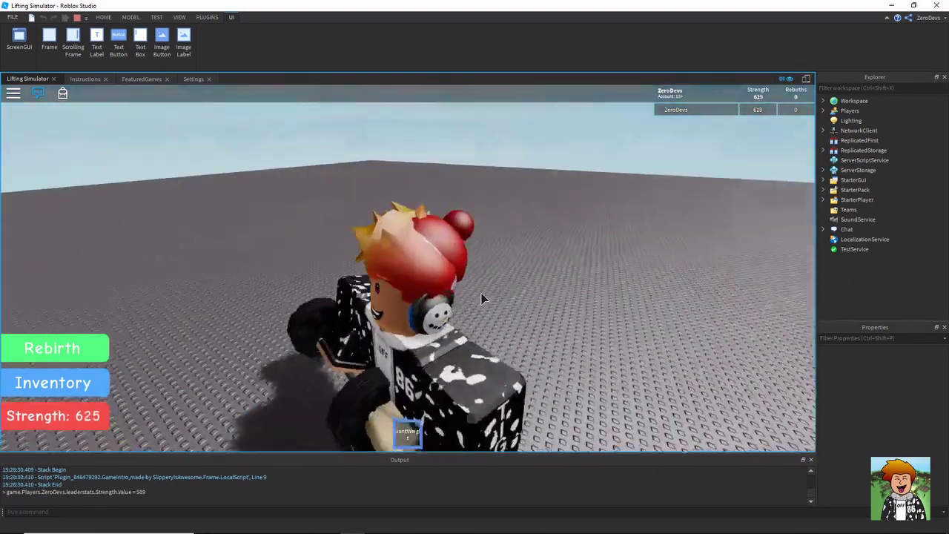
Step: Put the weight away, stop the playtest, and collapse the Inventory group in Explorer
key(1)
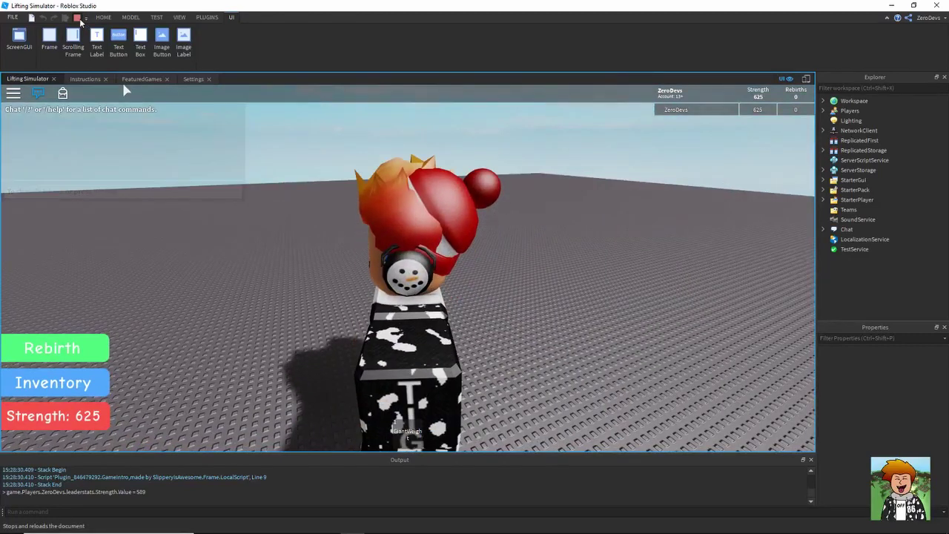
click(80, 20)
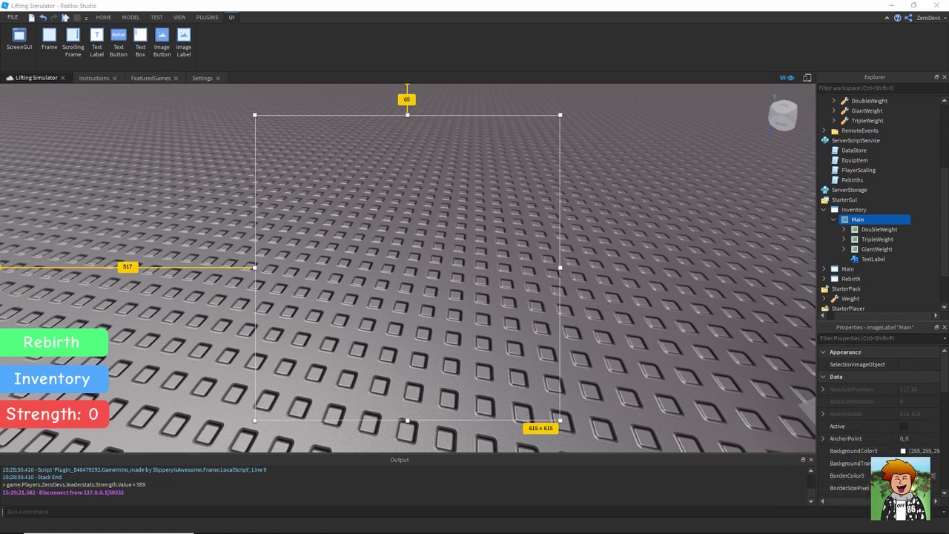
click(603, 361)
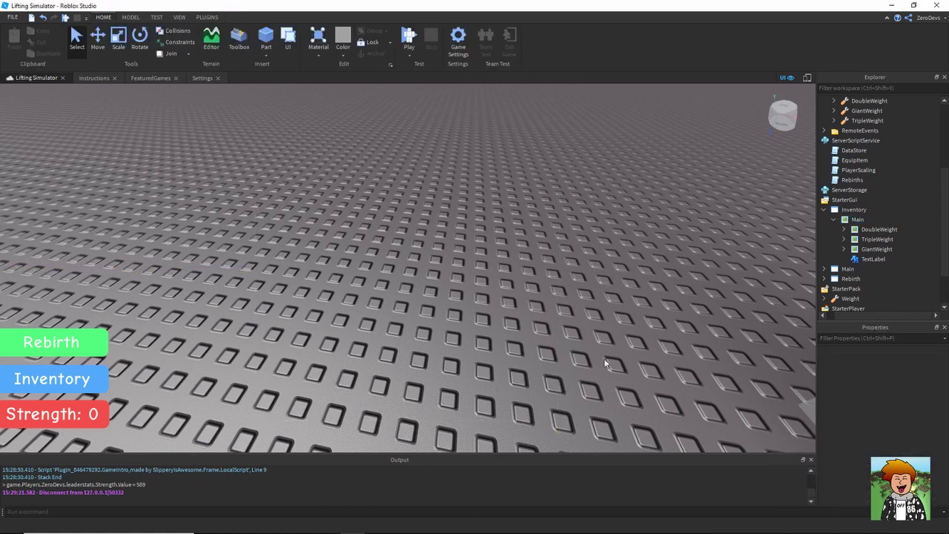
click(835, 220)
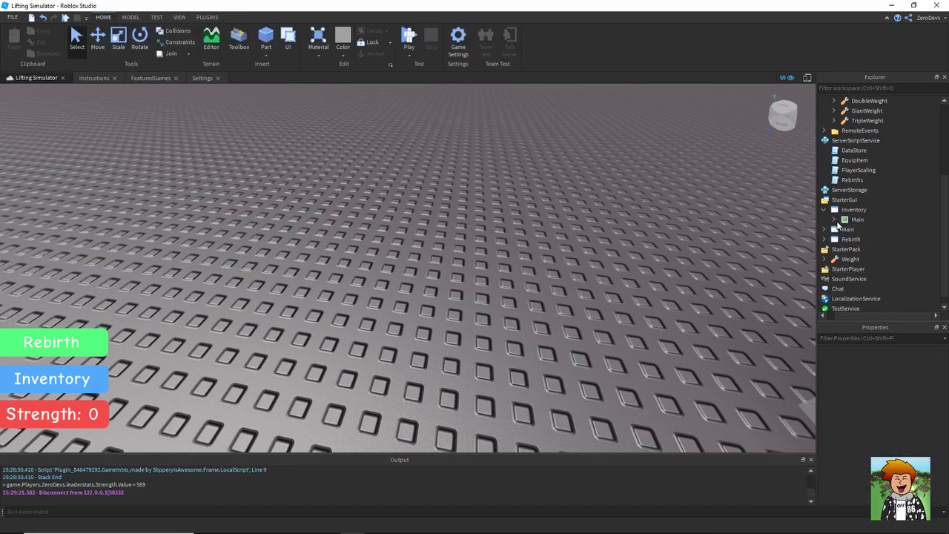
click(822, 211)
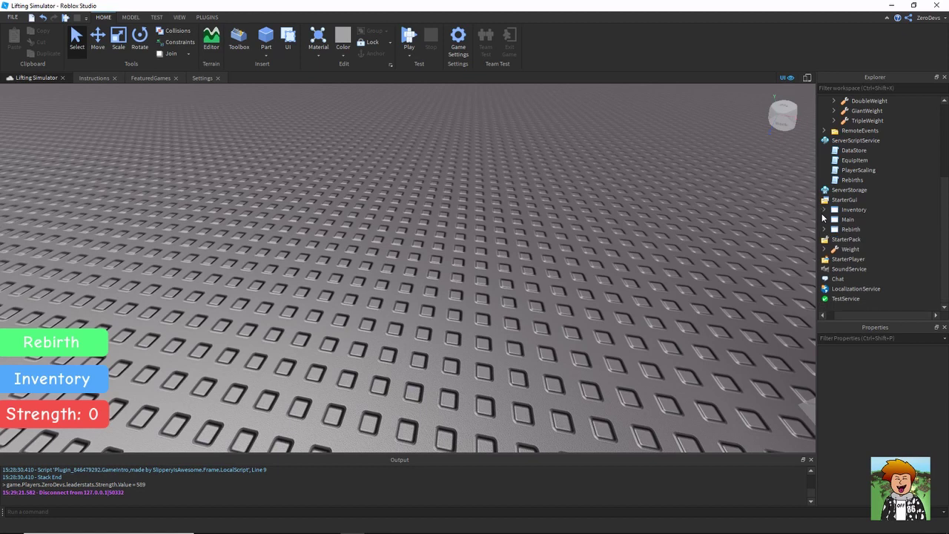
Step: Review the PlayerScaling script's Strength/200 + 1 character size formula
double_click(858, 173)
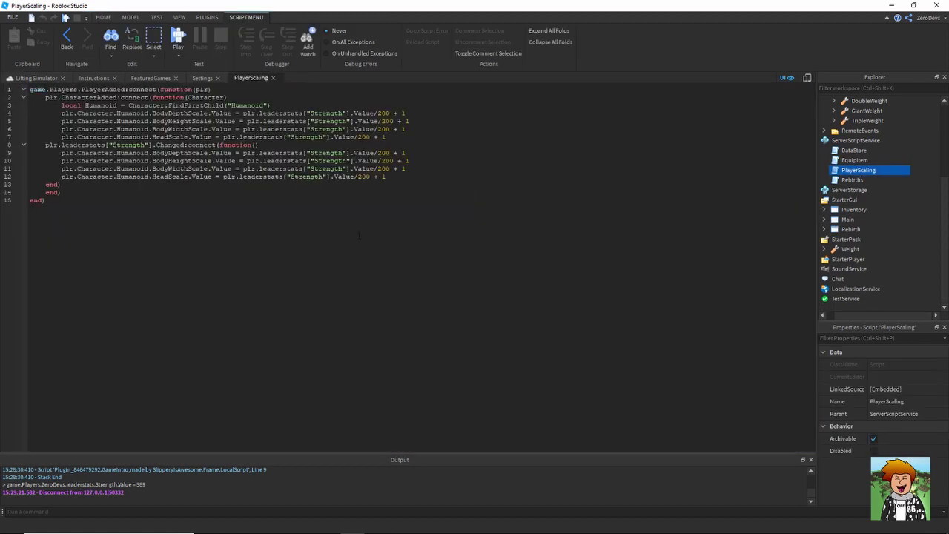
double_click(383, 112)
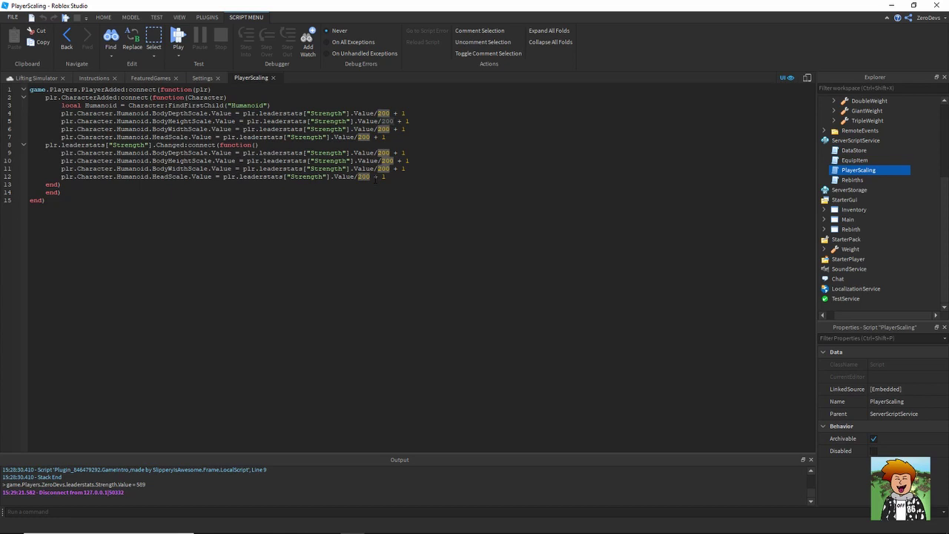
double_click(383, 113)
Step: Close the Instructions and FeaturedGames script tabs
click(37, 78)
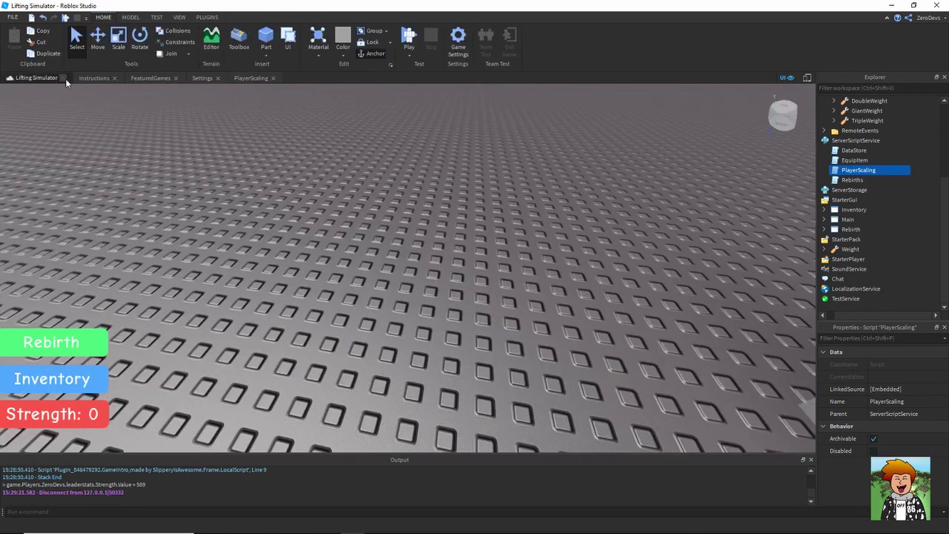
click(116, 78)
click(123, 79)
Step: Close the PlayerScaling tab and rotate the camera toward the '1 Rebirth Required' door
click(117, 78)
right_drag(289, 293, 288, 287)
right_drag(402, 324, 410, 330)
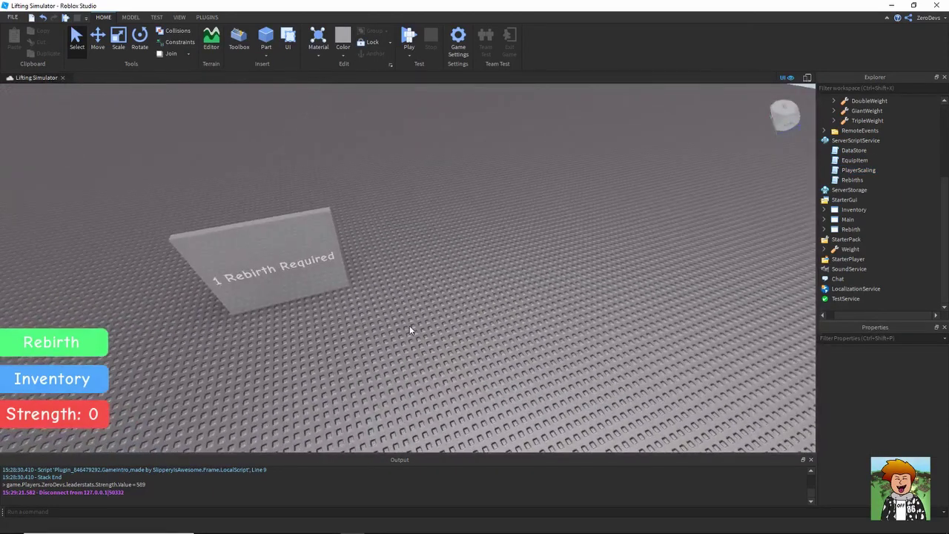
right_click(410, 330)
click(340, 375)
click(823, 219)
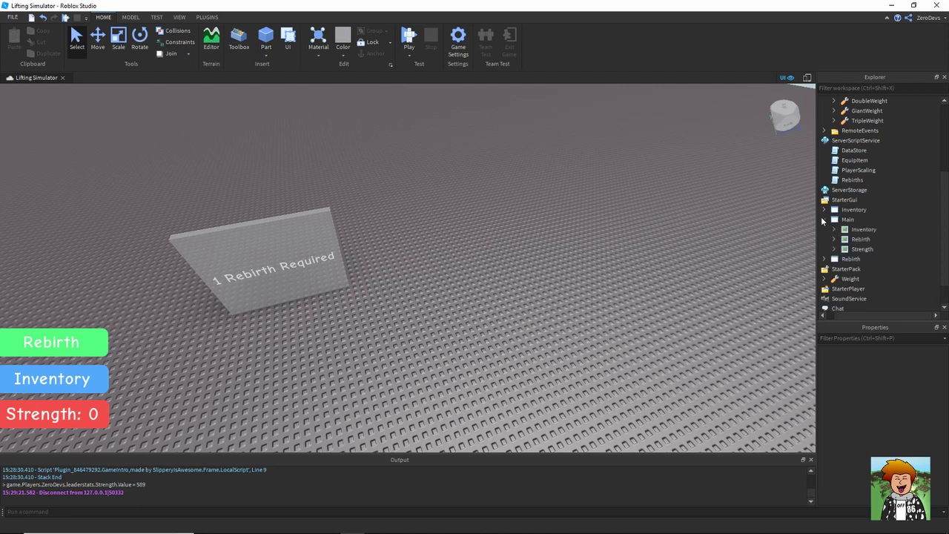
Step: Tint the Inventory button's ImageColor3 light pink
click(823, 220)
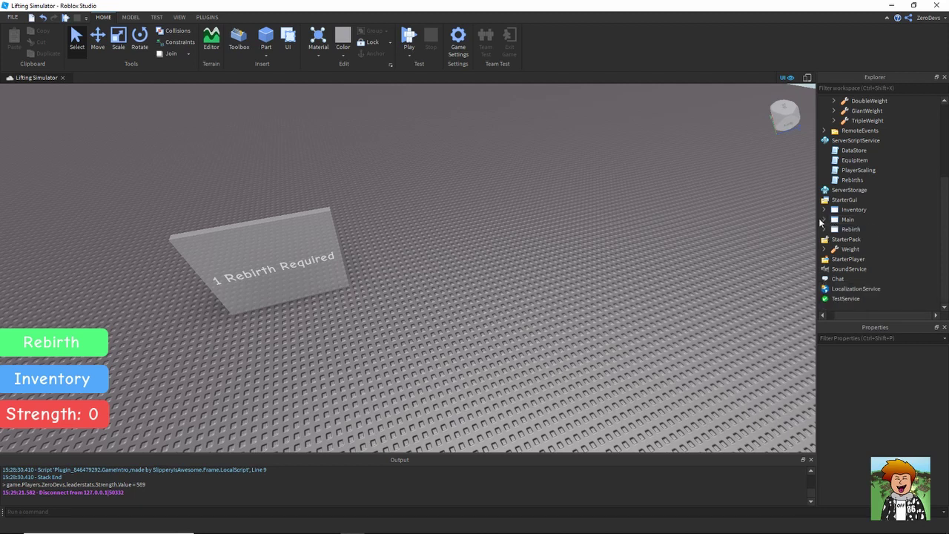
right_drag(545, 319, 445, 312)
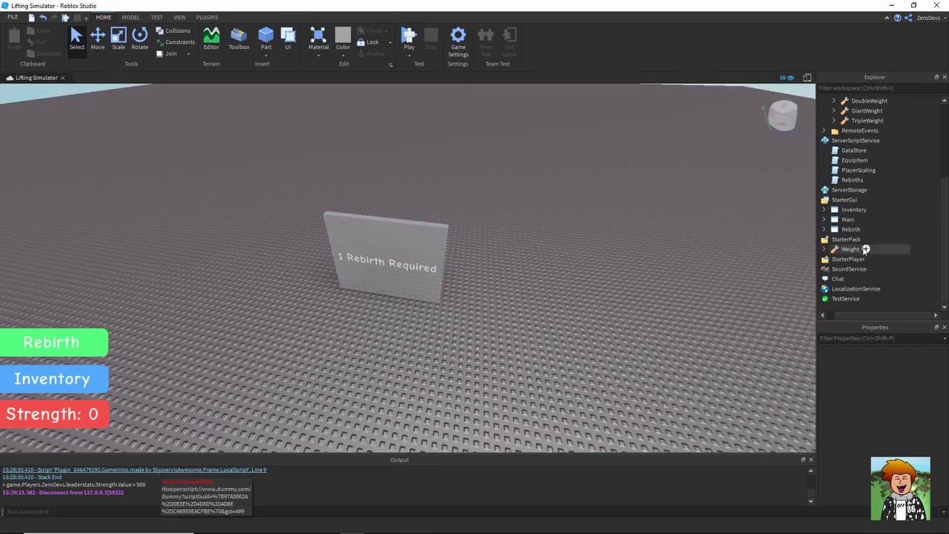
click(823, 219)
click(863, 230)
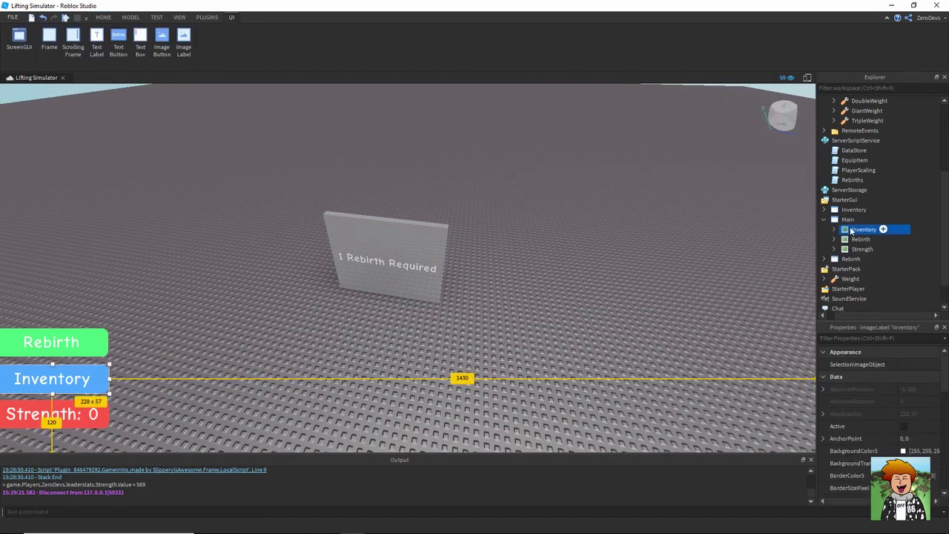
scroll(887, 368, down, 4)
scroll(887, 368, down, 4)
scroll(887, 368, down, 3)
click(904, 376)
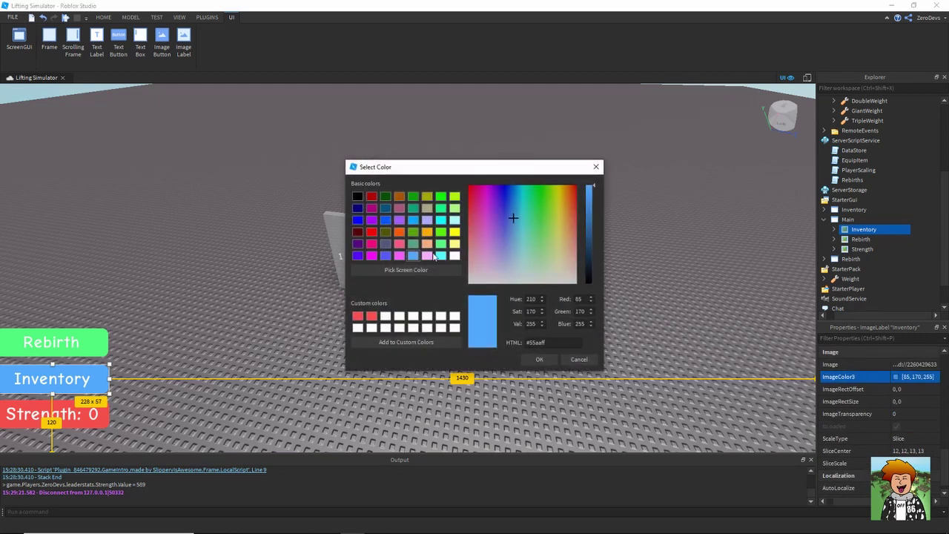
click(428, 256)
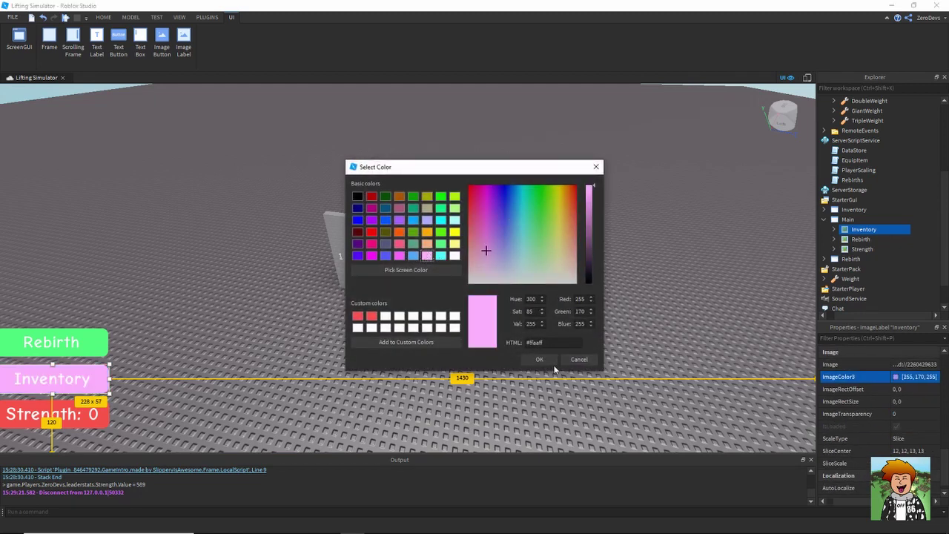
click(539, 360)
Step: Give the inventory panel Main the same light pink ImageColor3
click(824, 219)
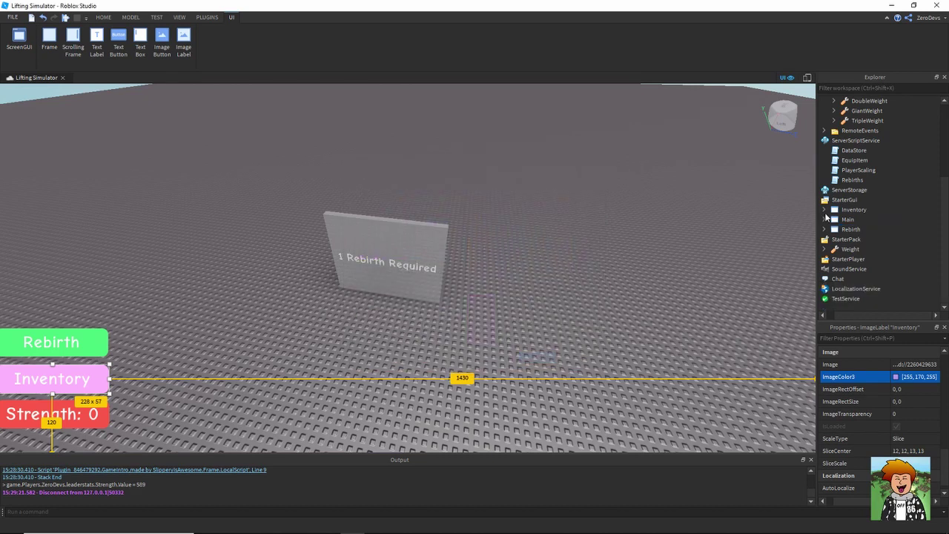
click(858, 220)
click(897, 376)
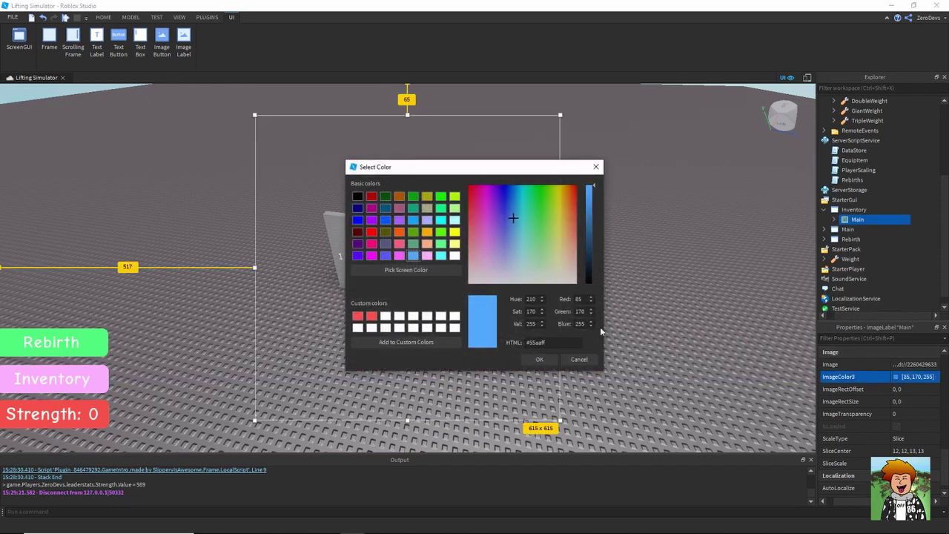
click(428, 256)
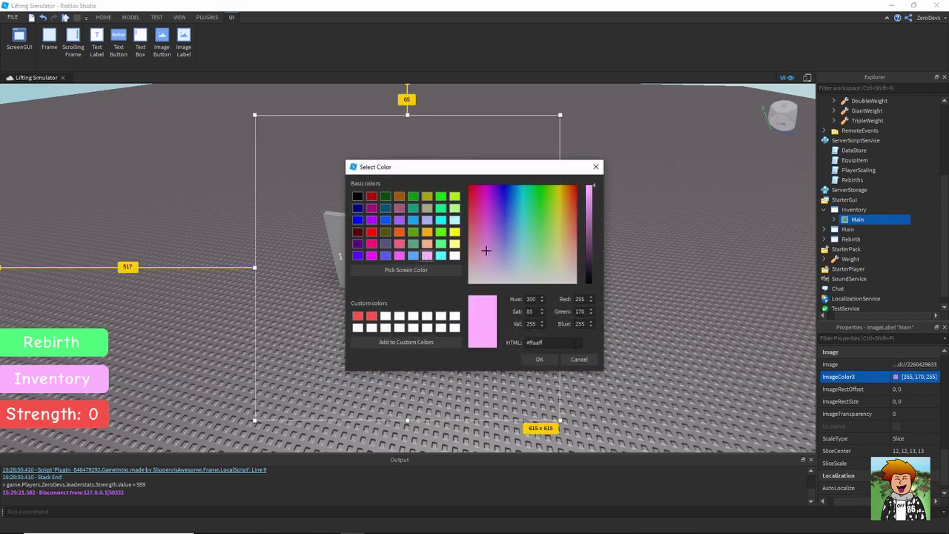
click(540, 359)
Step: Preview the pink inventory panel by toggling Visible on, then off again
scroll(892, 415, up, 2)
scroll(893, 401, up, 2)
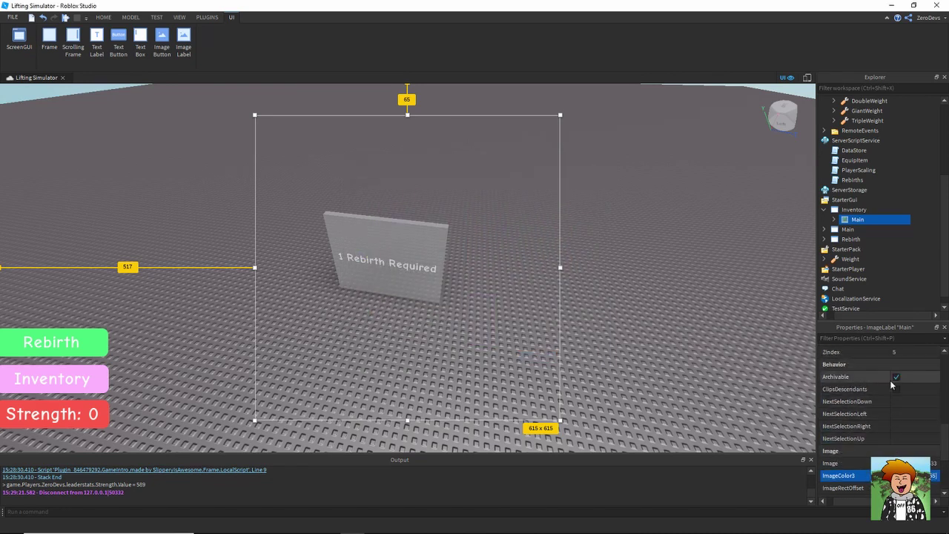
scroll(894, 390, up, 2)
click(896, 414)
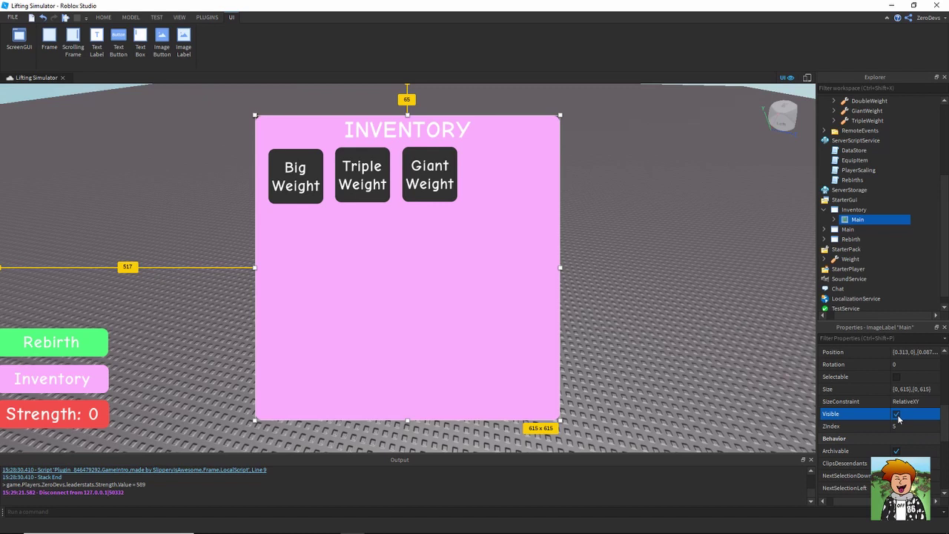
click(898, 416)
click(826, 210)
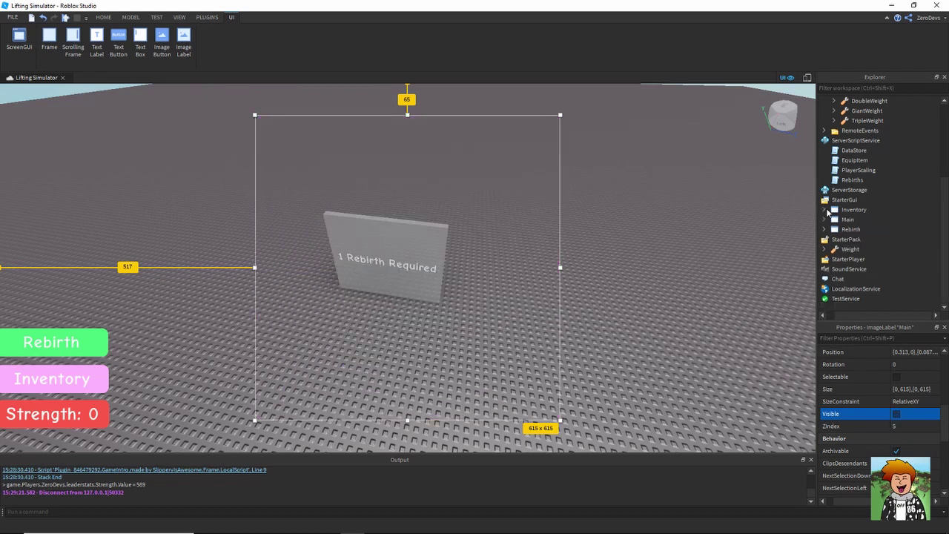
click(704, 268)
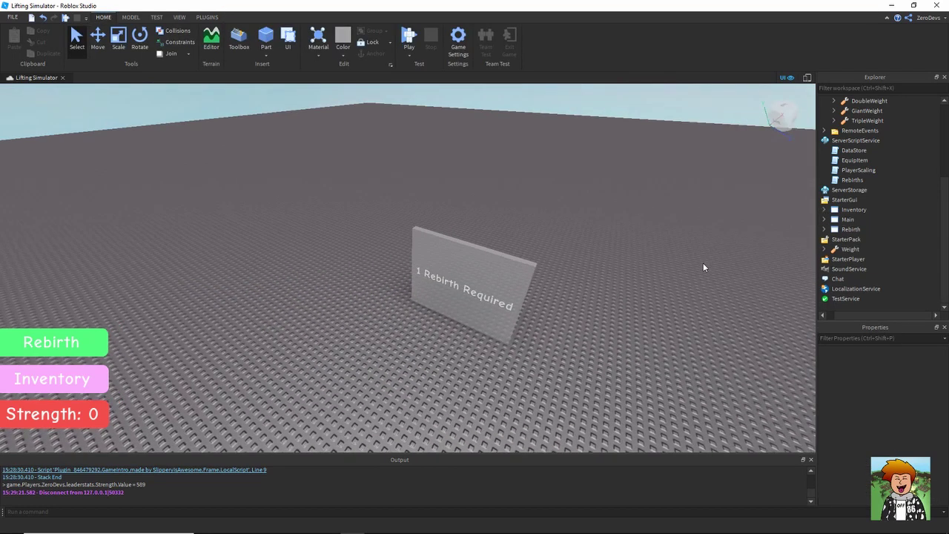
Step: Select the RebirthDoor and level the camera with it
click(543, 313)
scroll(543, 313, up, 3)
scroll(556, 272, up, 3)
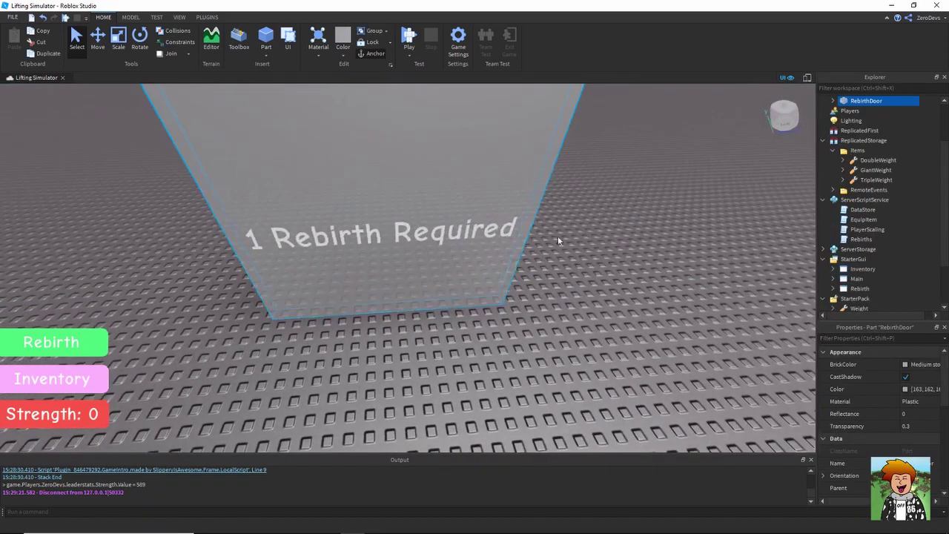
scroll(622, 308, up, 3)
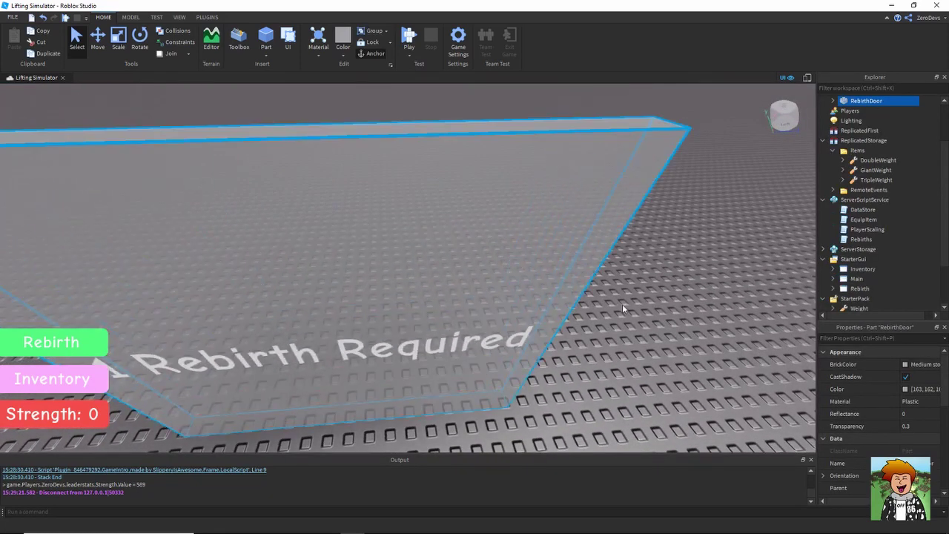
scroll(622, 308, down, 3)
scroll(628, 229, down, 3)
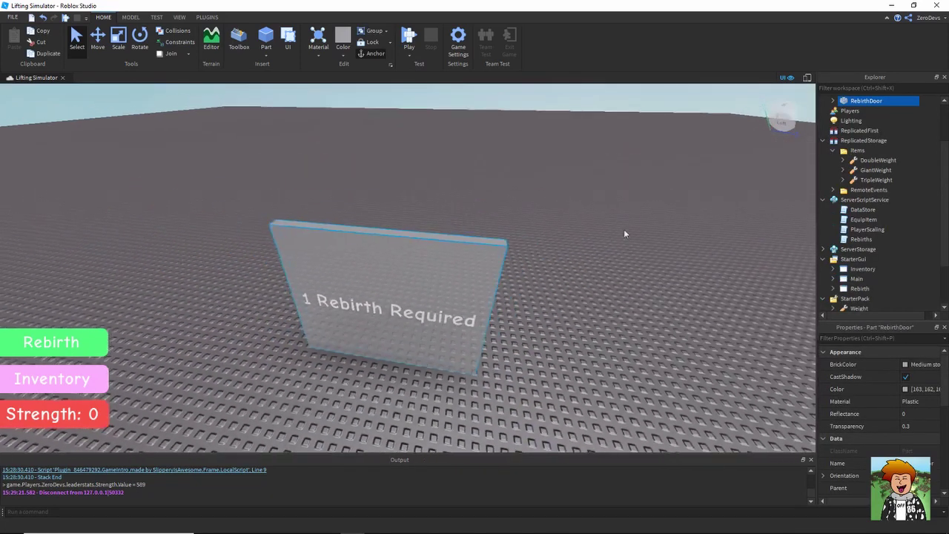
scroll(620, 256, down, 2)
scroll(516, 309, up, 3)
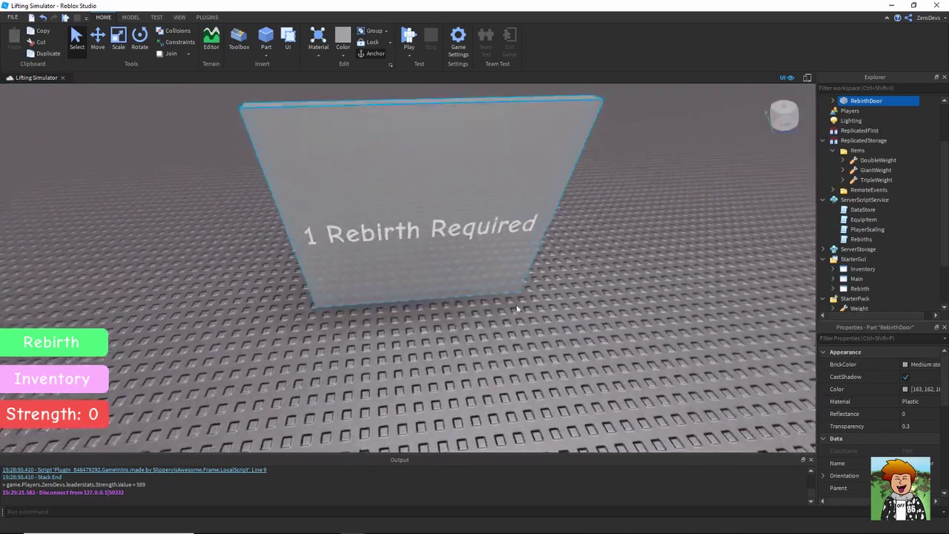
right_drag(516, 308, 519, 267)
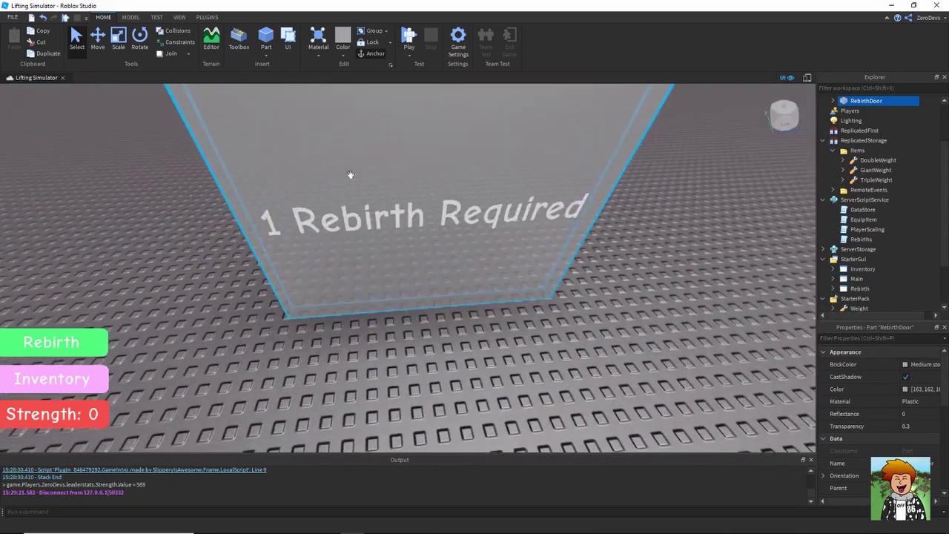
Step: Scale the RebirthDoor wider with a lower top, then expand it in Explorer
click(118, 34)
scroll(305, 277, down, 2)
mouse_move(300, 269)
mouse_down()
mouse_move(337, 200)
mouse_move(349, 117)
mouse_up()
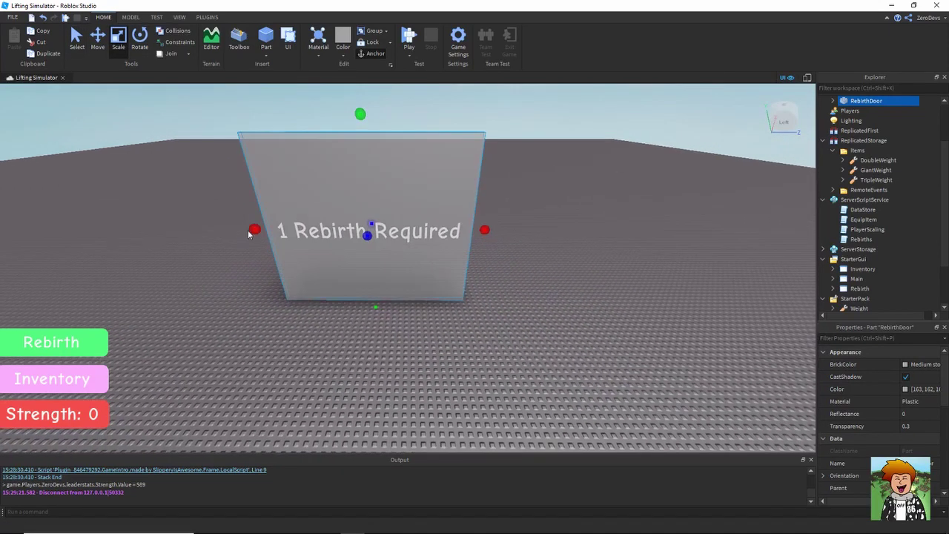
drag(254, 230, 282, 228)
drag(377, 114, 438, 148)
middle_drag(438, 147, 636, 249)
click(484, 230)
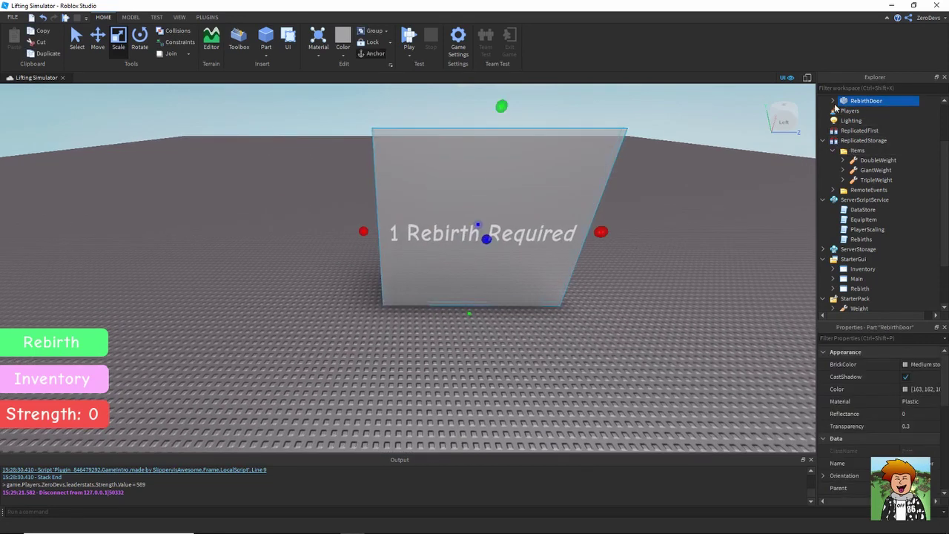
click(833, 101)
scroll(846, 185, up, 2)
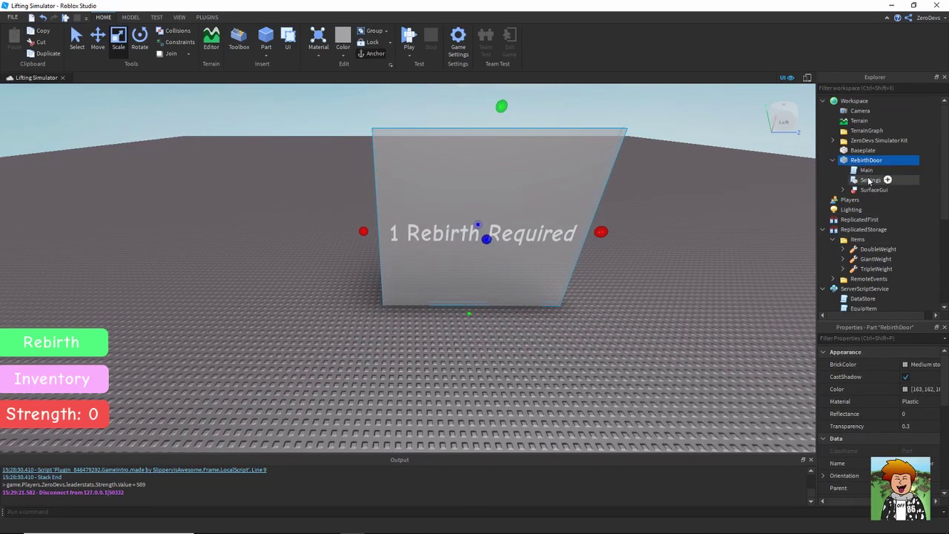
Step: Inspect the door's Settings module (area 'Lagoon', 1 rebirth required), then return to the place view
double_click(870, 180)
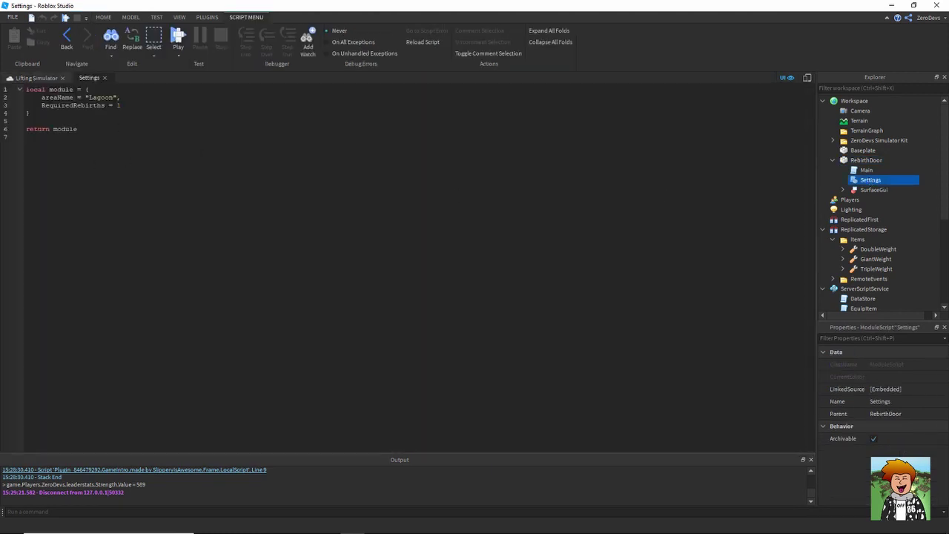
double_click(100, 97)
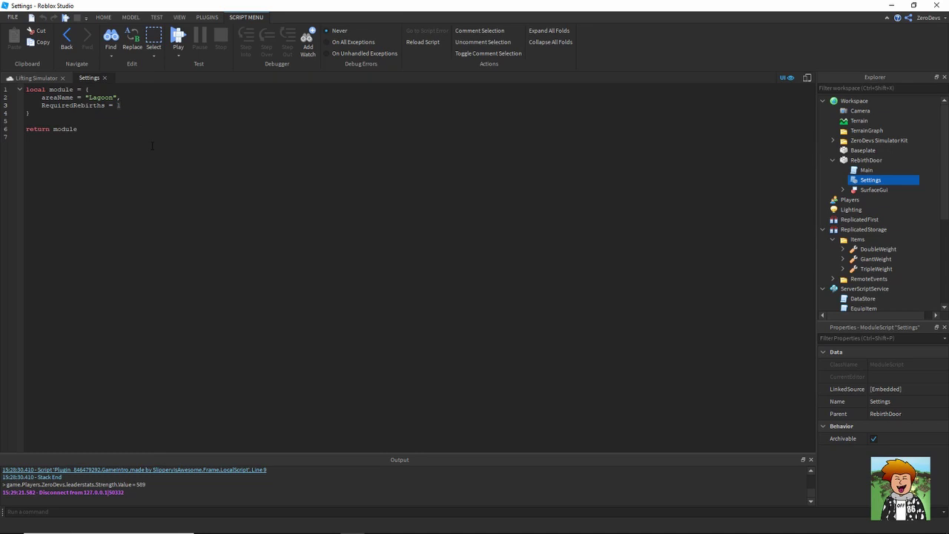
click(34, 78)
Step: Insert a SpawnLocation pad from the Model tab
click(547, 250)
right_drag(345, 195, 295, 223)
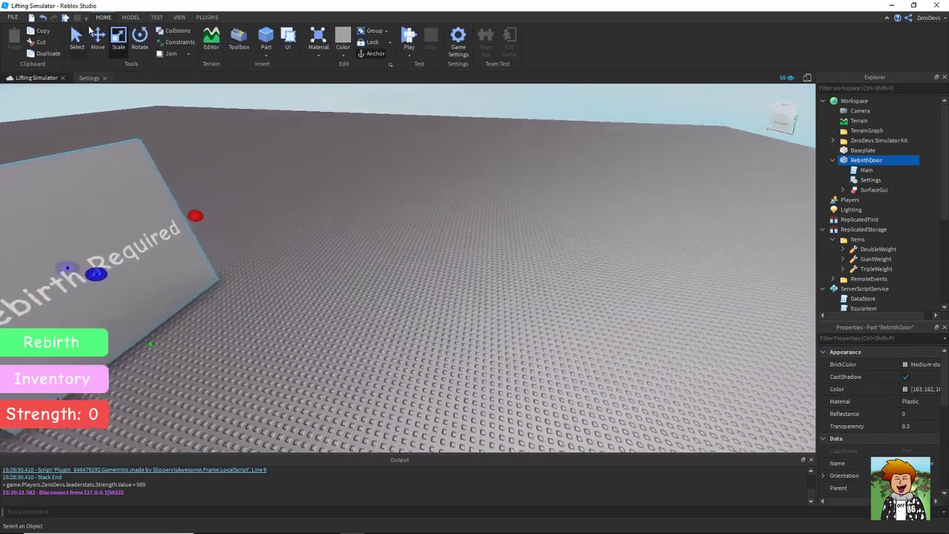
click(130, 17)
click(639, 43)
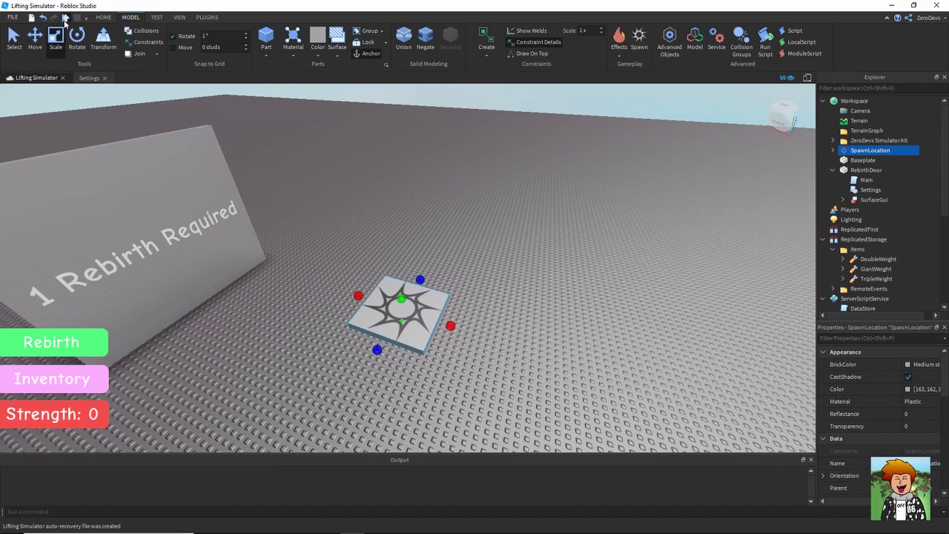
Step: Playtest, lift once to reach Strength 1 by the rebirth door, and open the developer console
key(F5)
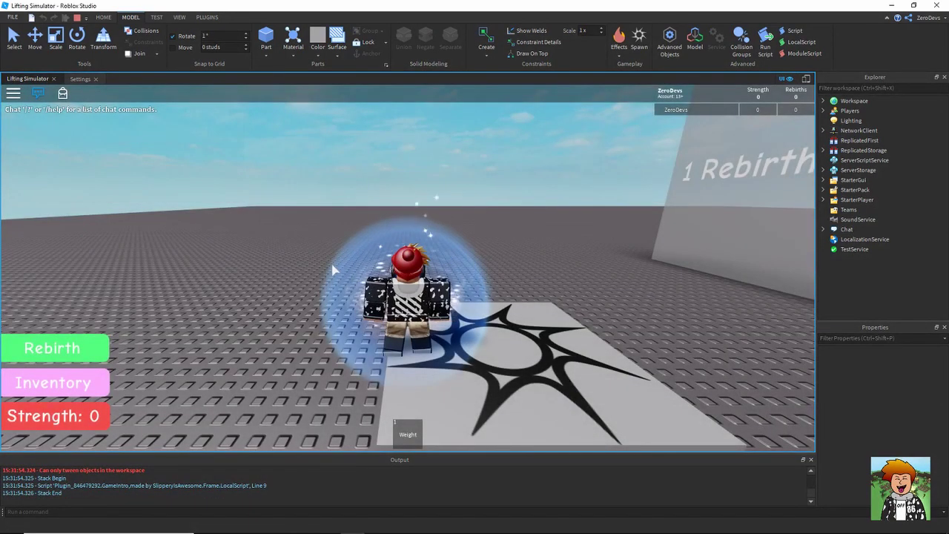
right_drag(362, 201, 362, 200)
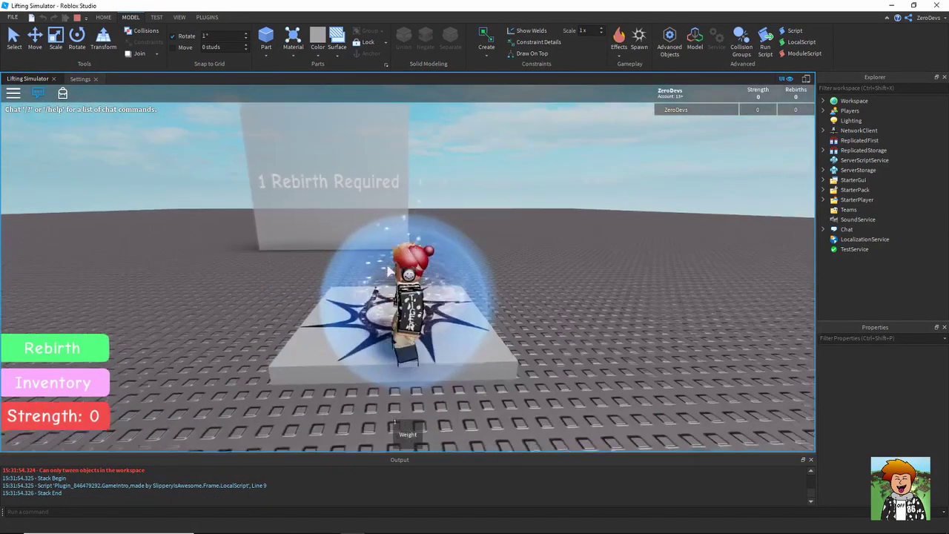
click(363, 200)
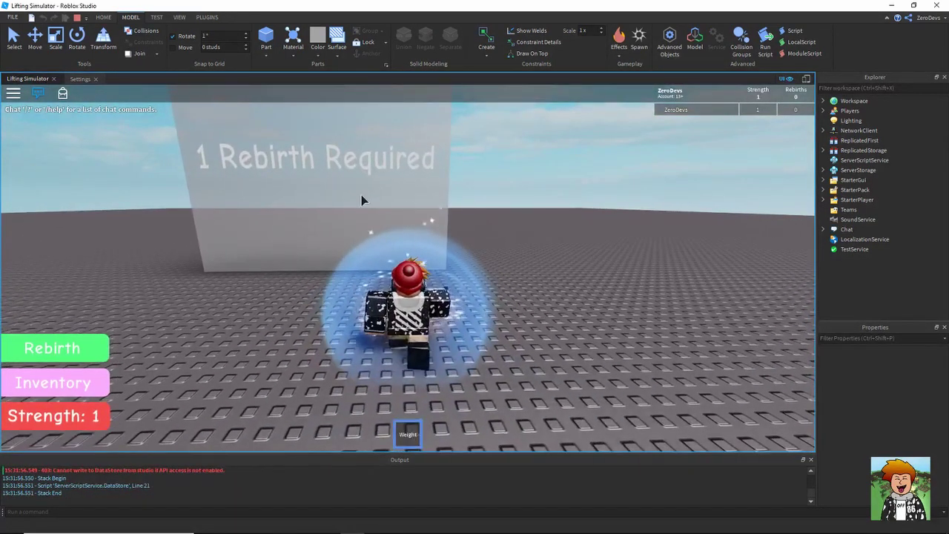
key(w)
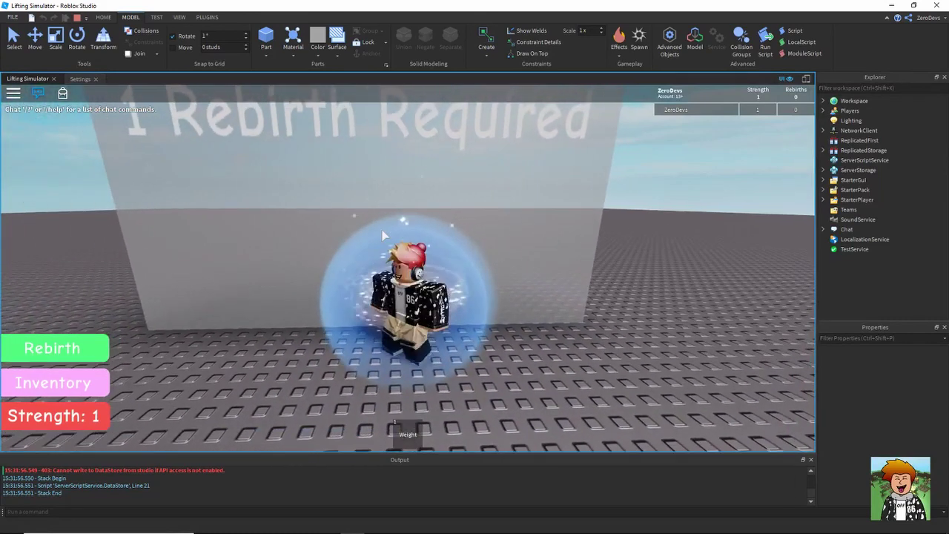
key(F9)
Step: Run game.Players.eroDevs.leaderstats.Rebirths.Value = 1 in the Developer Console to give one rebirth
click(241, 164)
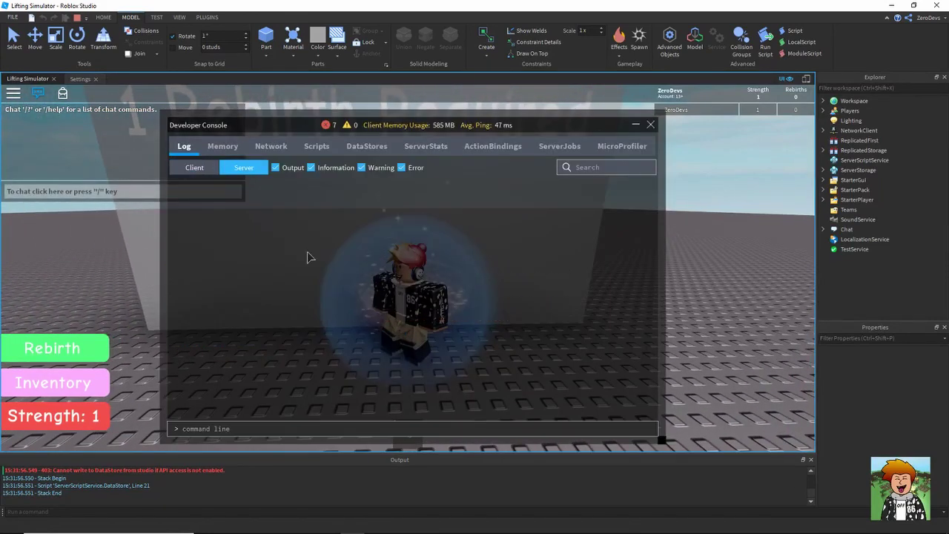
click(261, 429)
text(game.Players.lead)
key(BackSpace)
key(BackSpace)
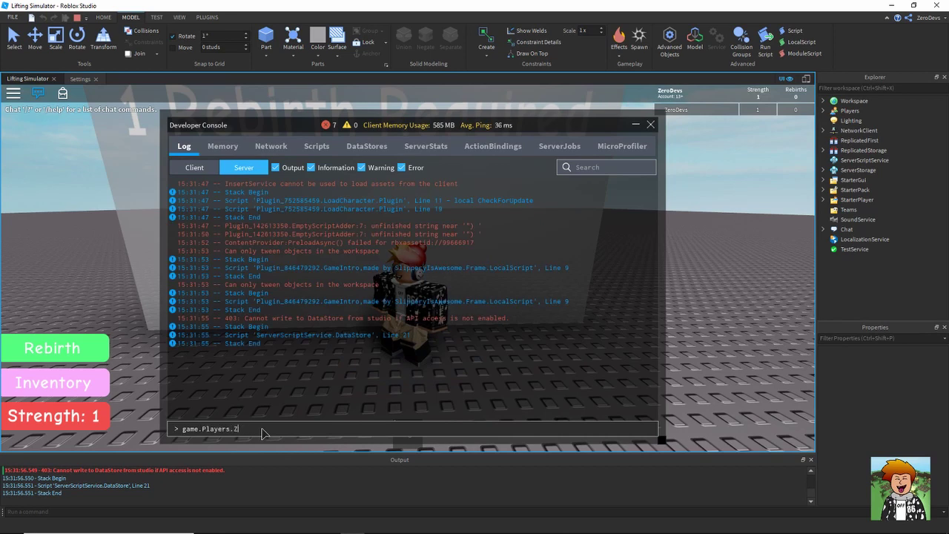
text(eroDevs.leaderstats.Rebirths.Value =)
key(Return)
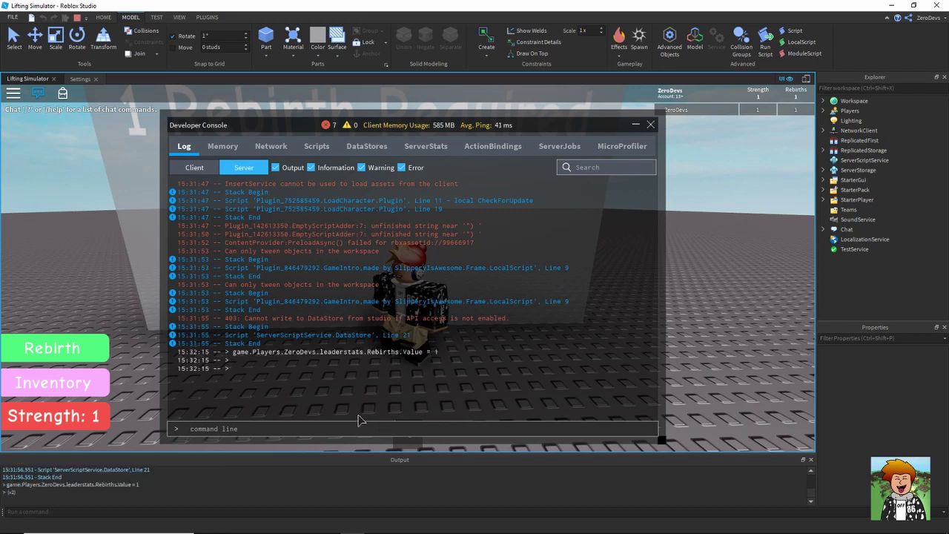
click(649, 125)
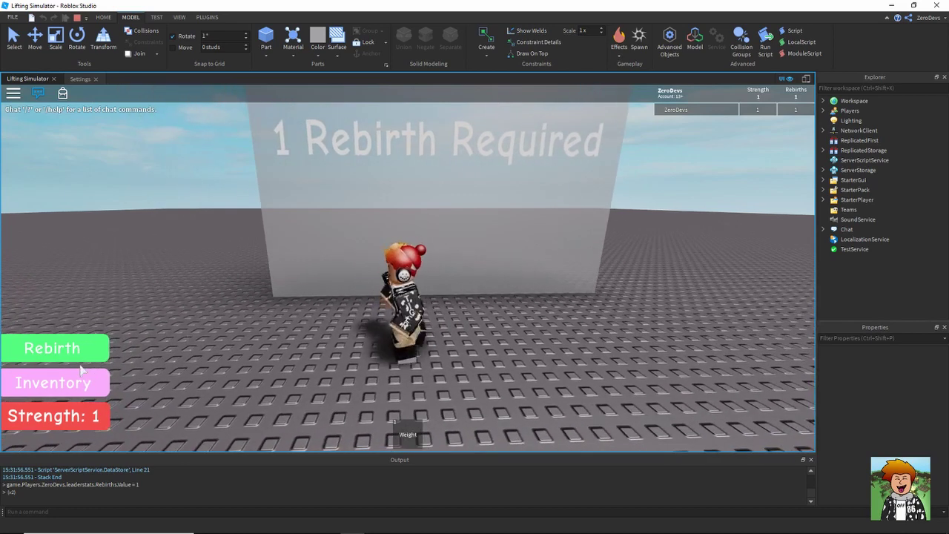
Step: Walk the character through the 1 Rebirth Required door to confirm it now lets them pass
click(268, 319)
key(w)
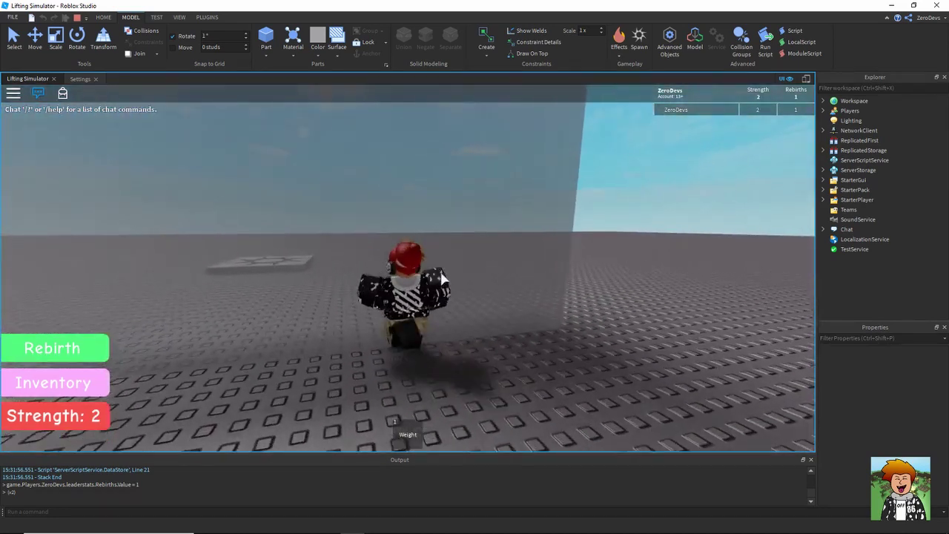
right_drag(441, 278, 187, 89)
key(w)
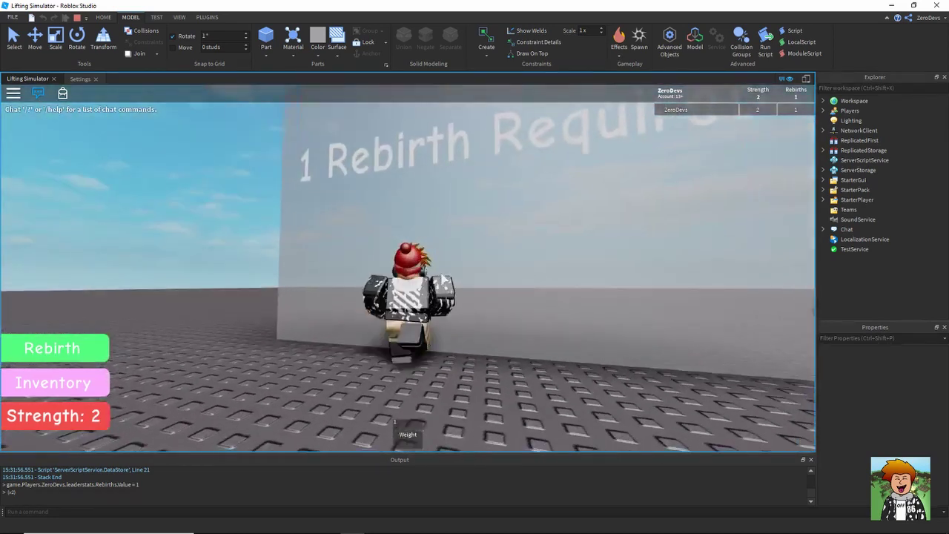
Step: Stop the play test and move the editor camera closer to the rebirth door
click(77, 17)
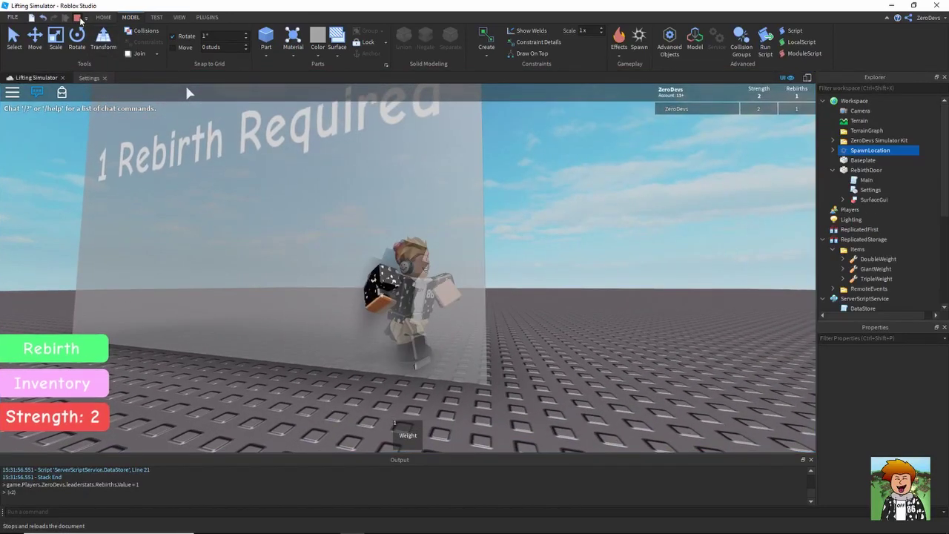
key(w)
key(a)
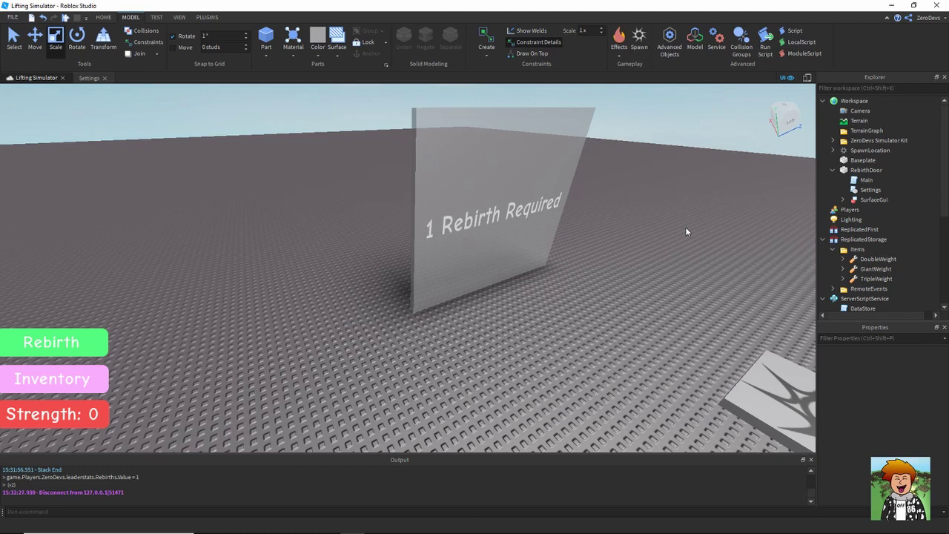
Step: Open RebirthDoor's Main script to review its rebirth check, then return to the place view
click(833, 170)
click(834, 170)
double_click(865, 180)
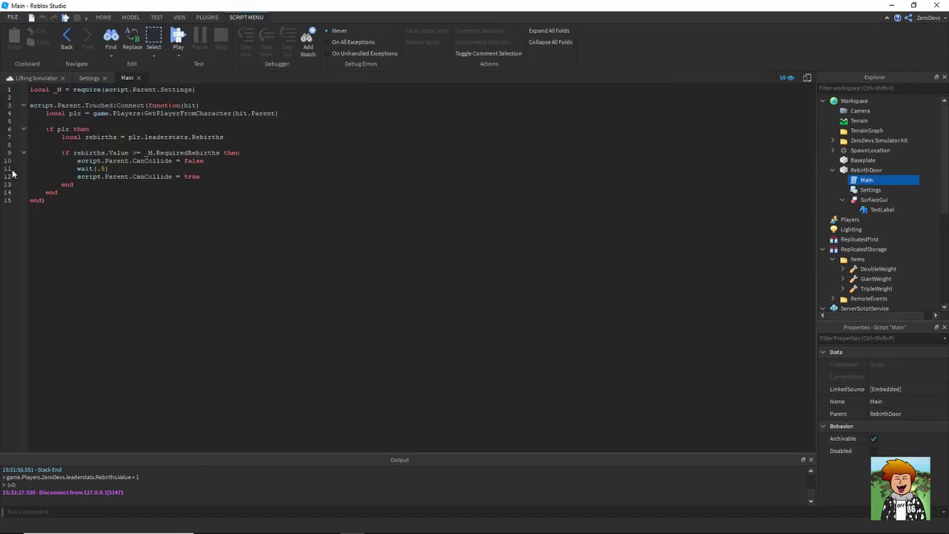
click(35, 78)
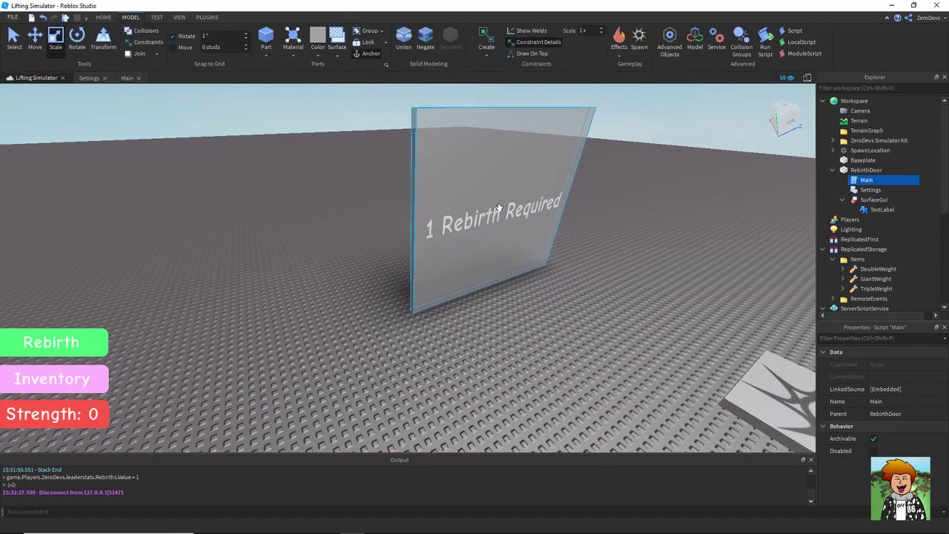
Step: Select the TextLabel under RebirthDoor > SurfaceGui in the Explorer
scroll(524, 215, down, 5)
click(833, 170)
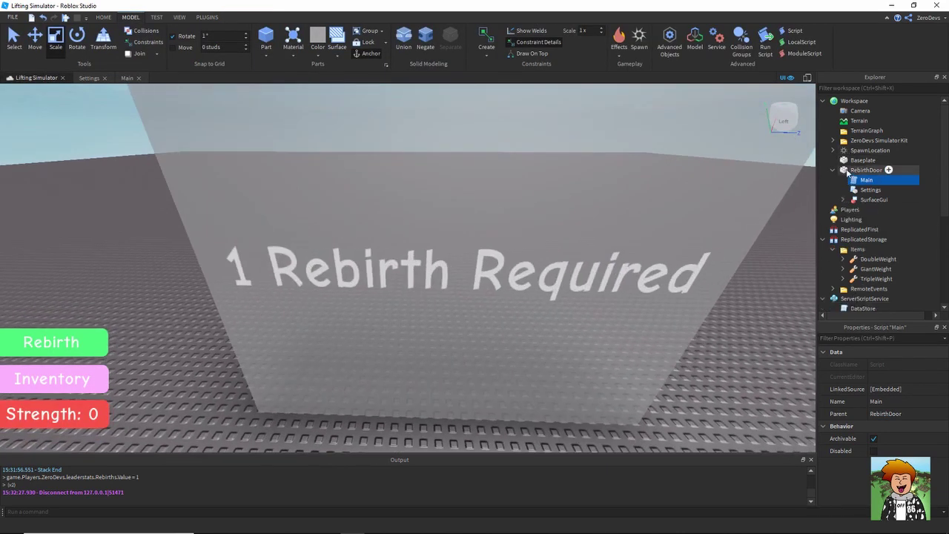
click(834, 170)
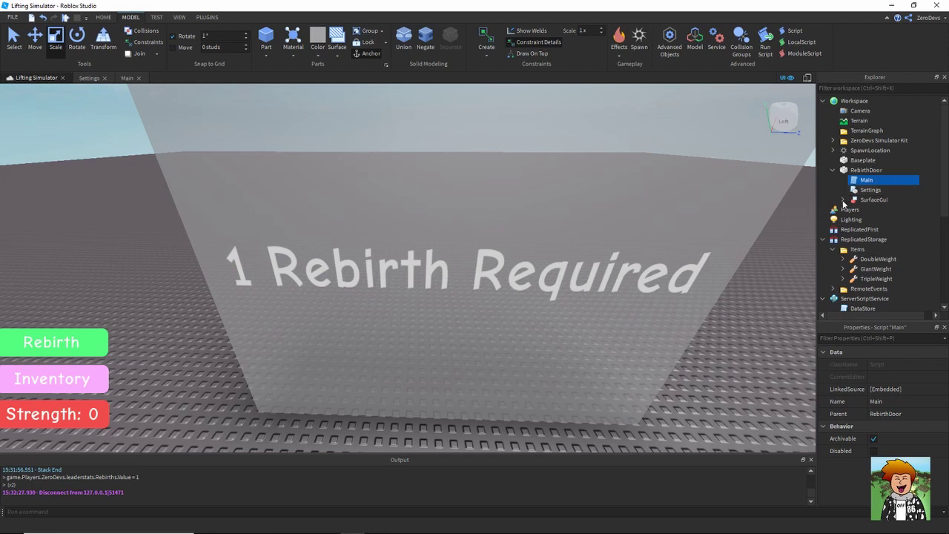
click(843, 199)
click(880, 210)
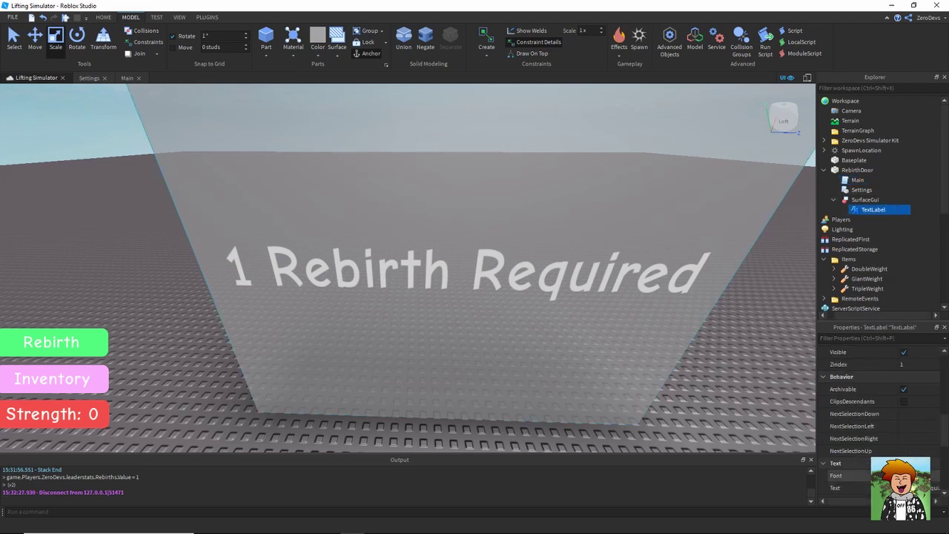
Step: Set the TextLabel's Text property to 'Dusty Desert (1+ Rebirths)'
scroll(912, 416, down, 10)
click(917, 377)
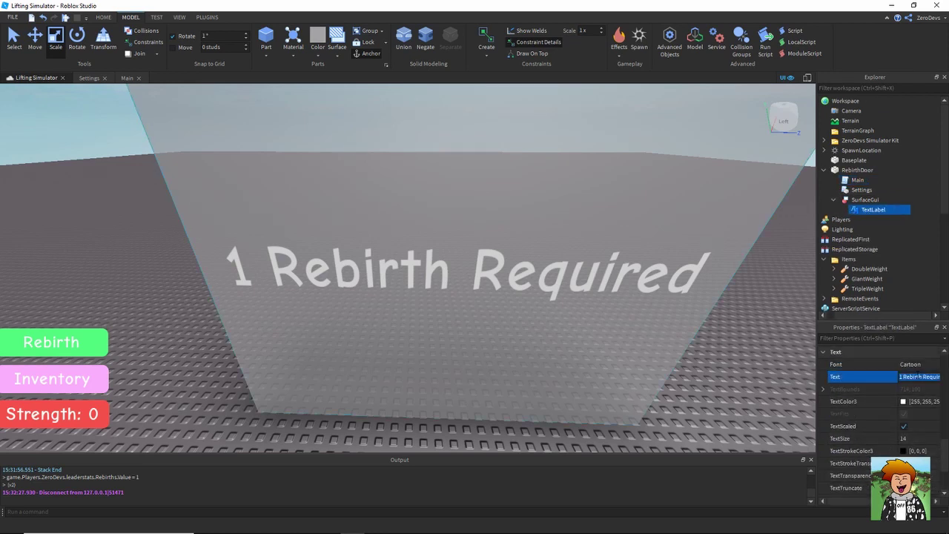
key(BackSpace)
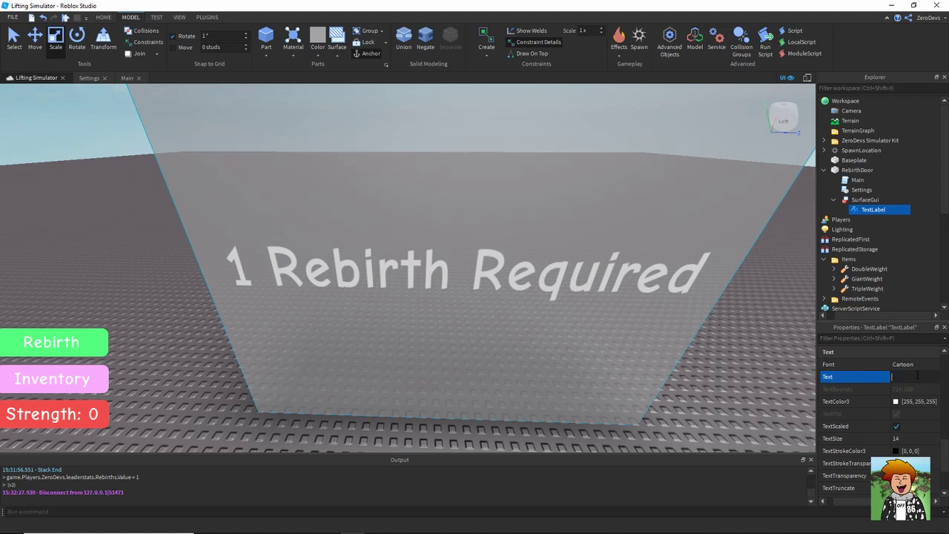
text(usty Desr)
text( 90)
text( Rebirt)
text(hs))
key(Return)
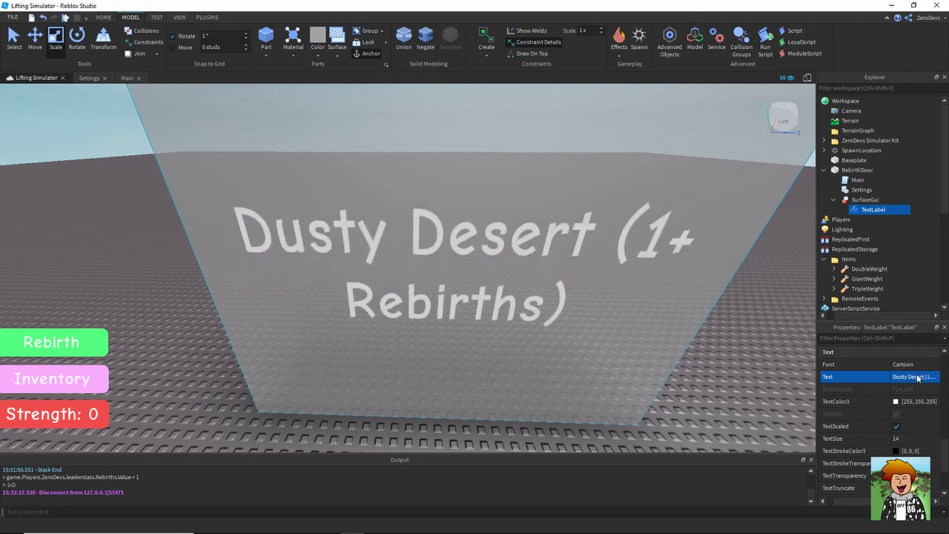
click(918, 378)
key(Return)
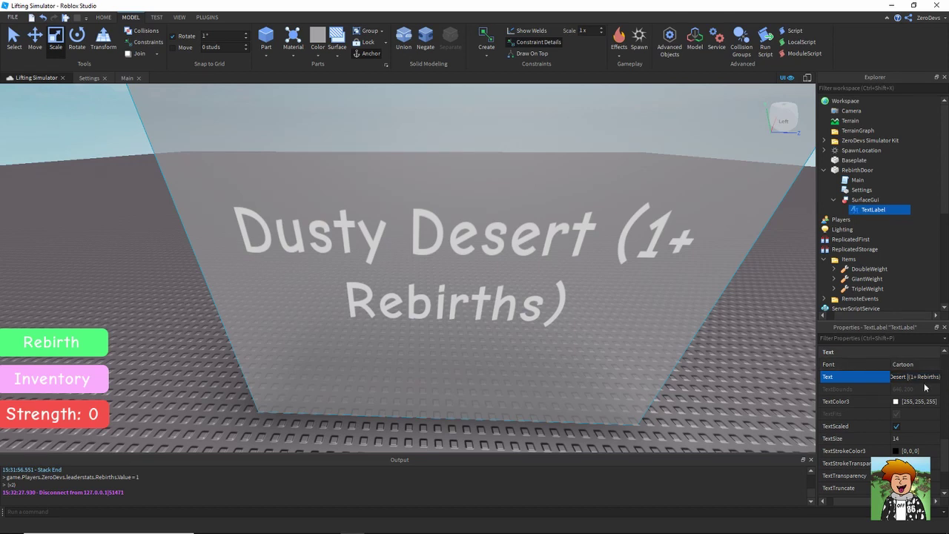
key(Return)
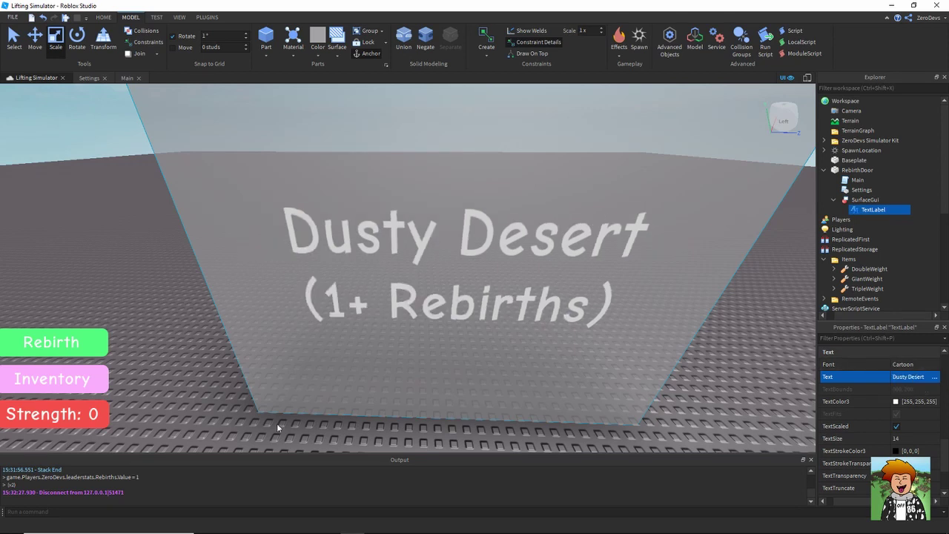
click(280, 419)
right_drag(280, 419, 319, 415)
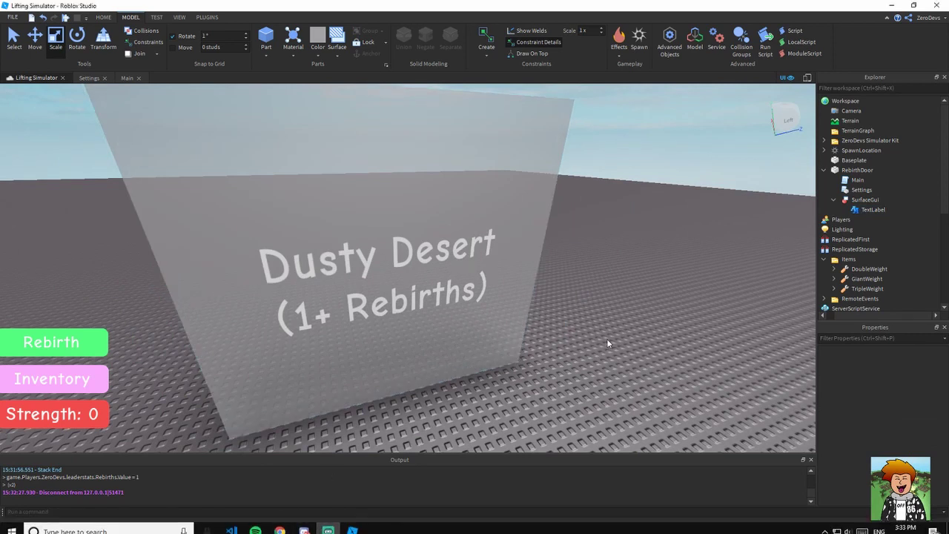
right_drag(606, 338, 583, 365)
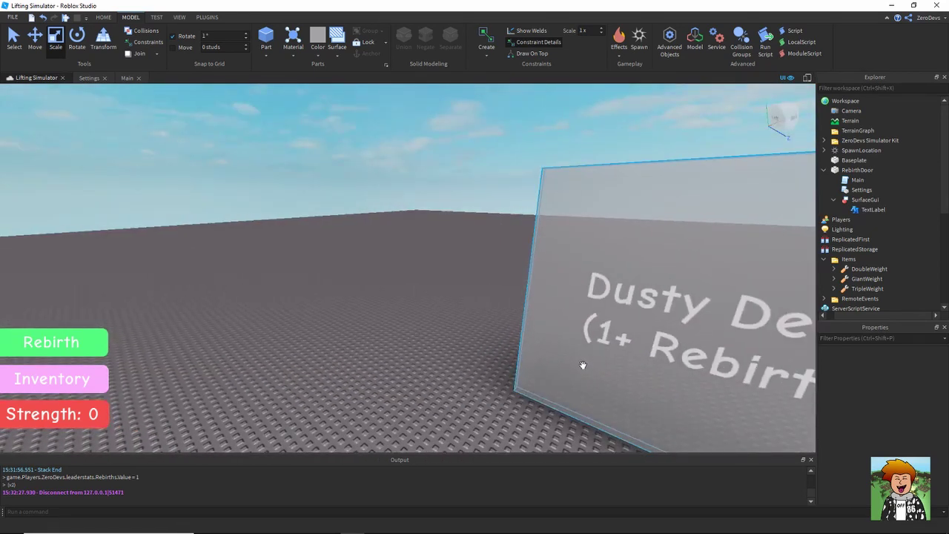